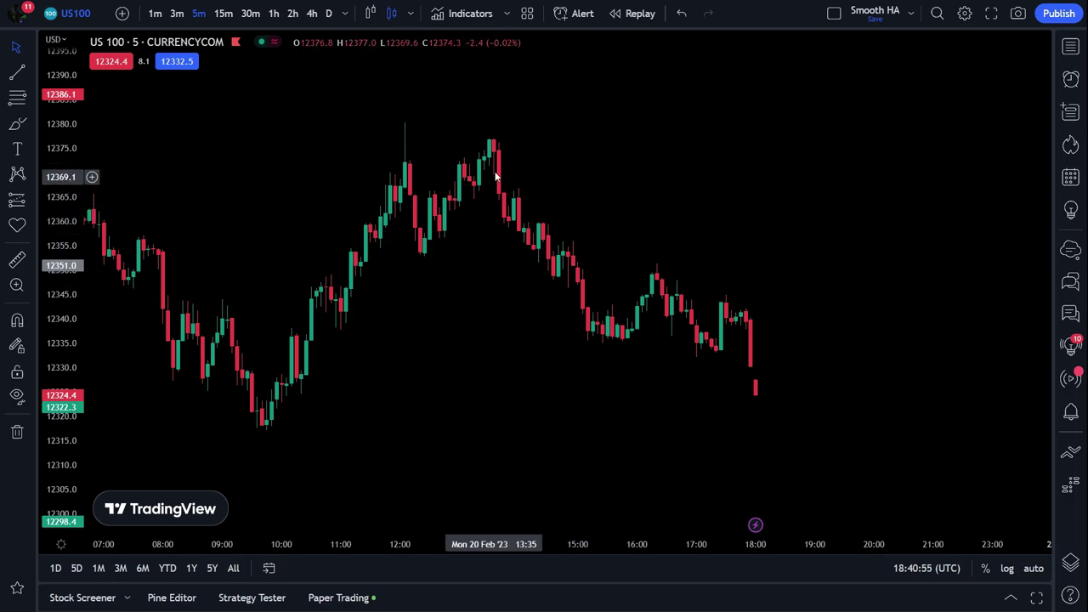
Add the Smoothed Heiken Ashi Candles v1 indicator to the US 100 chart.
drag(498, 175, 928, 272)
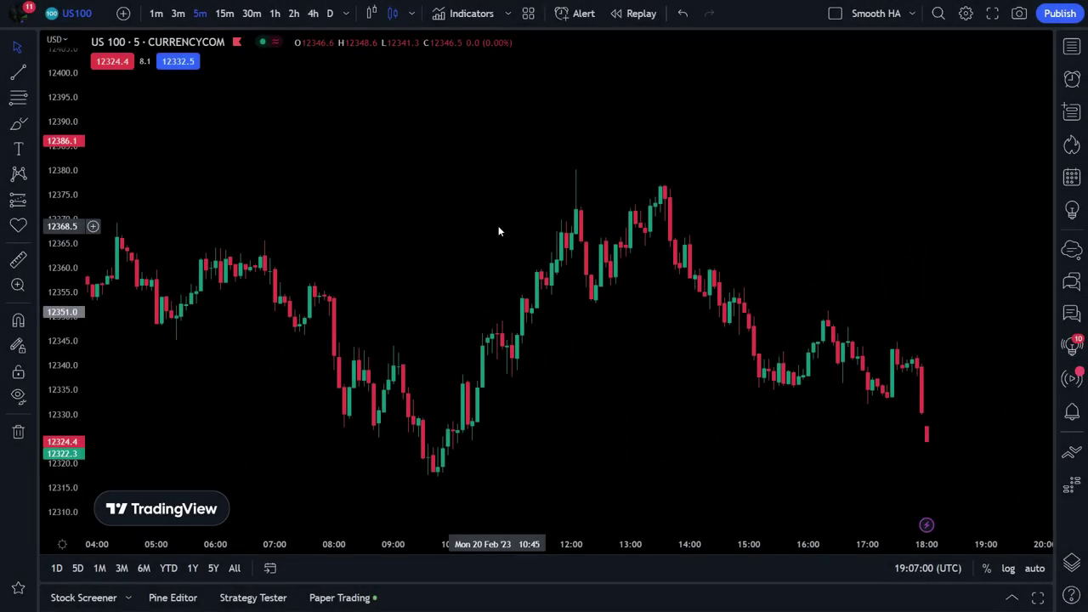
click(472, 14)
text(smoothed)
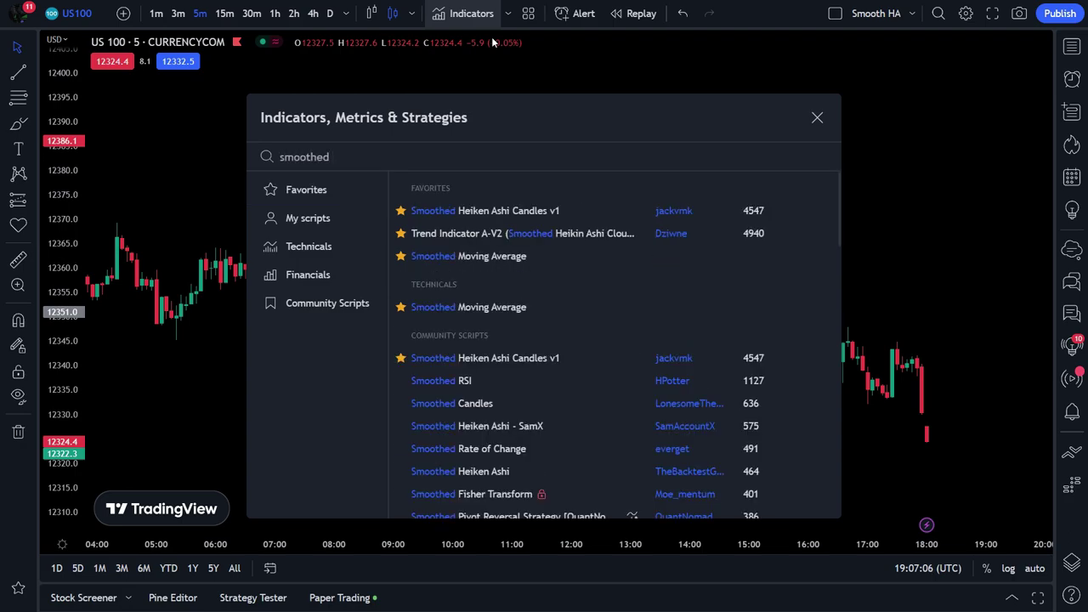
click(551, 215)
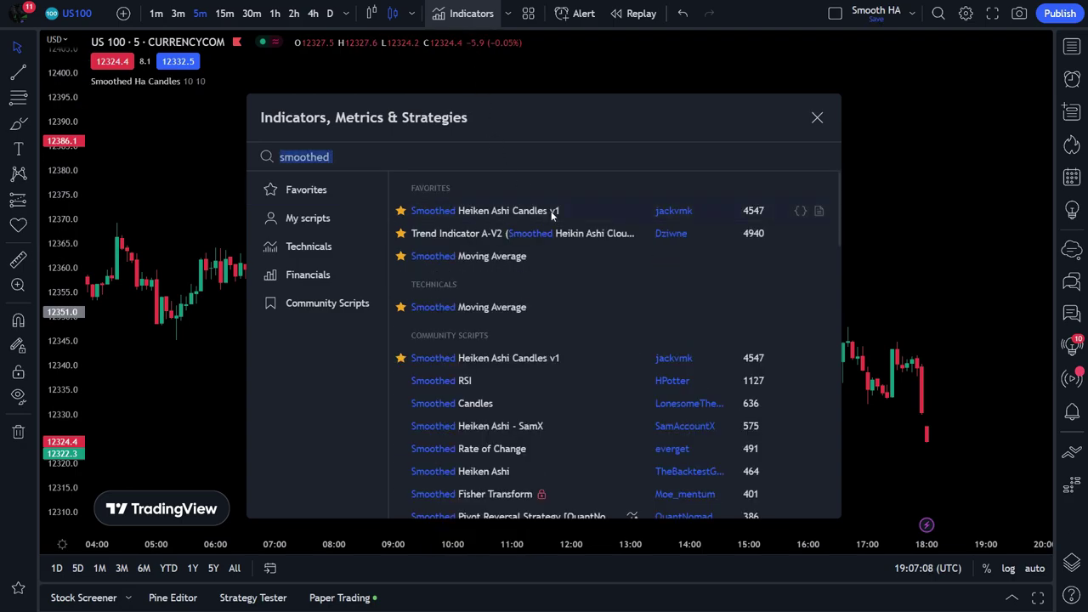
click(818, 117)
drag(671, 380, 552, 317)
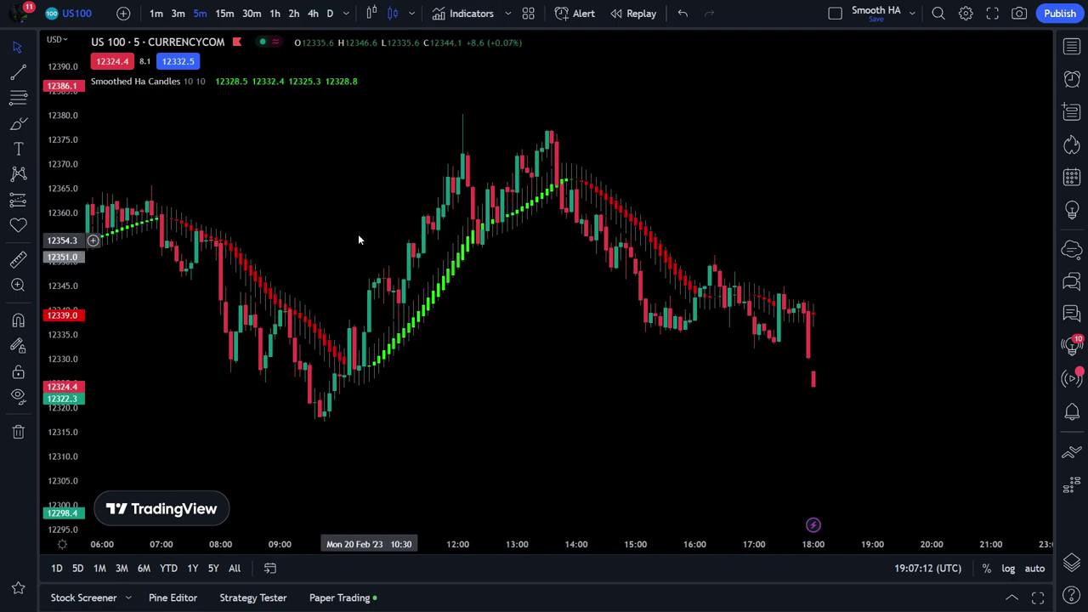
Lower the Smoothed Ha Candles wick opacity to about 7% so the blocks look wickless.
mouse_move(204, 88)
click(238, 82)
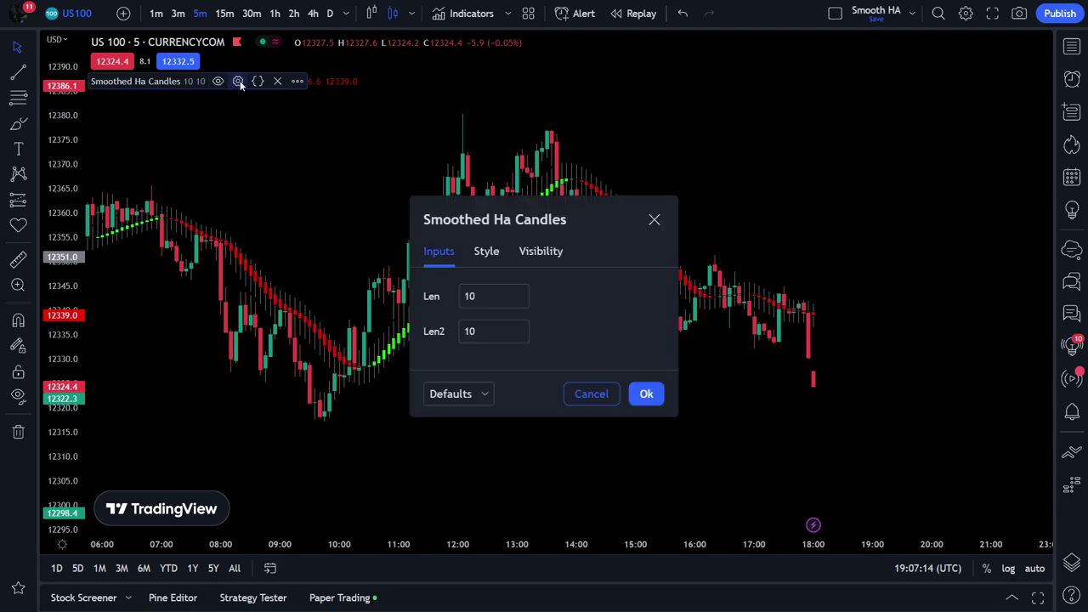
click(487, 251)
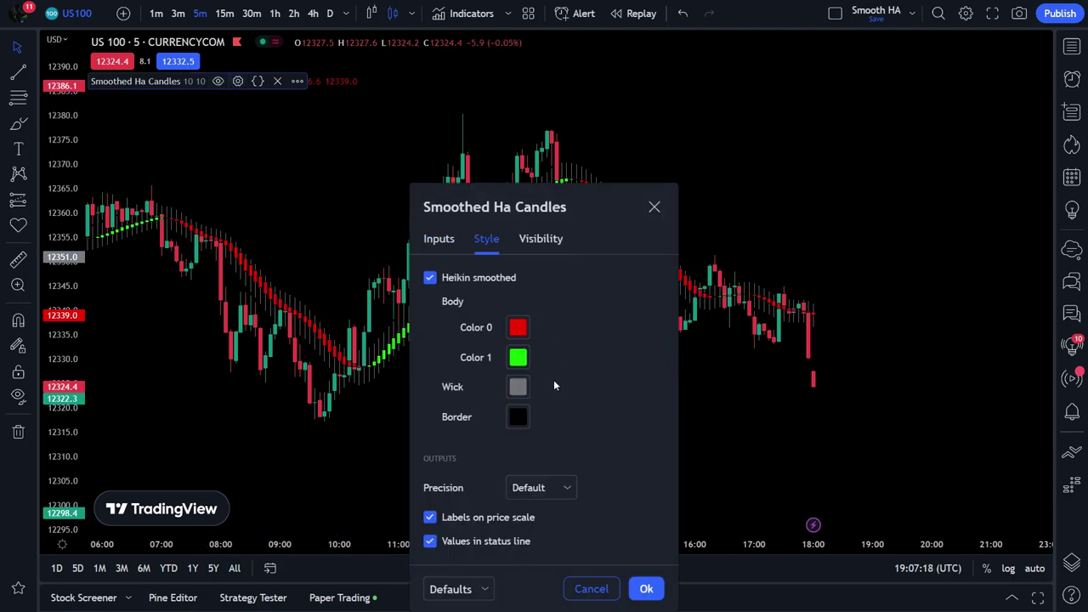
click(521, 388)
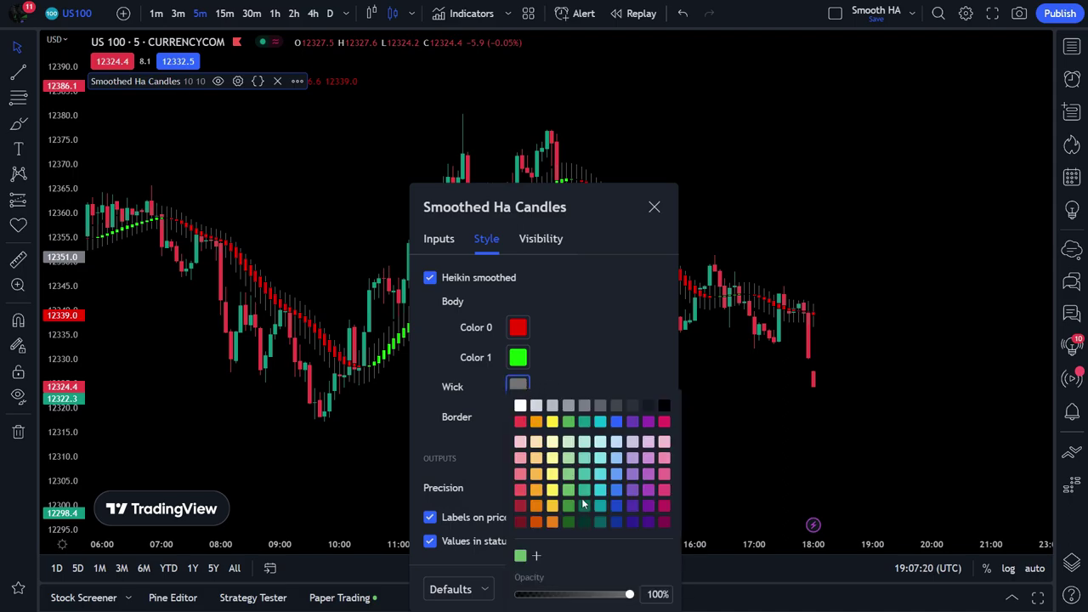
drag(616, 595, 521, 597)
click(579, 371)
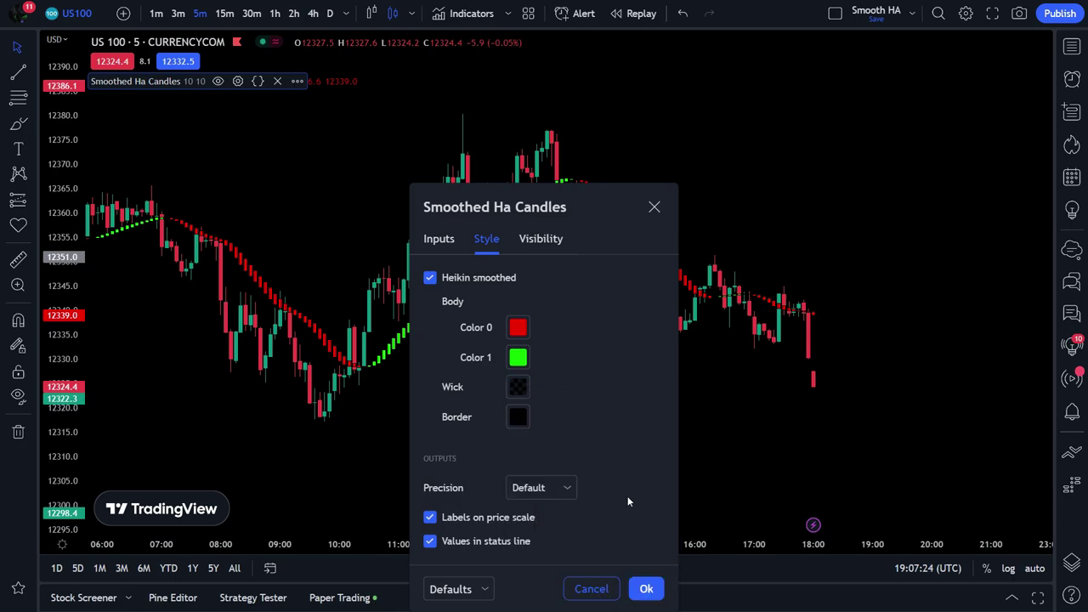
click(646, 588)
drag(554, 349, 568, 383)
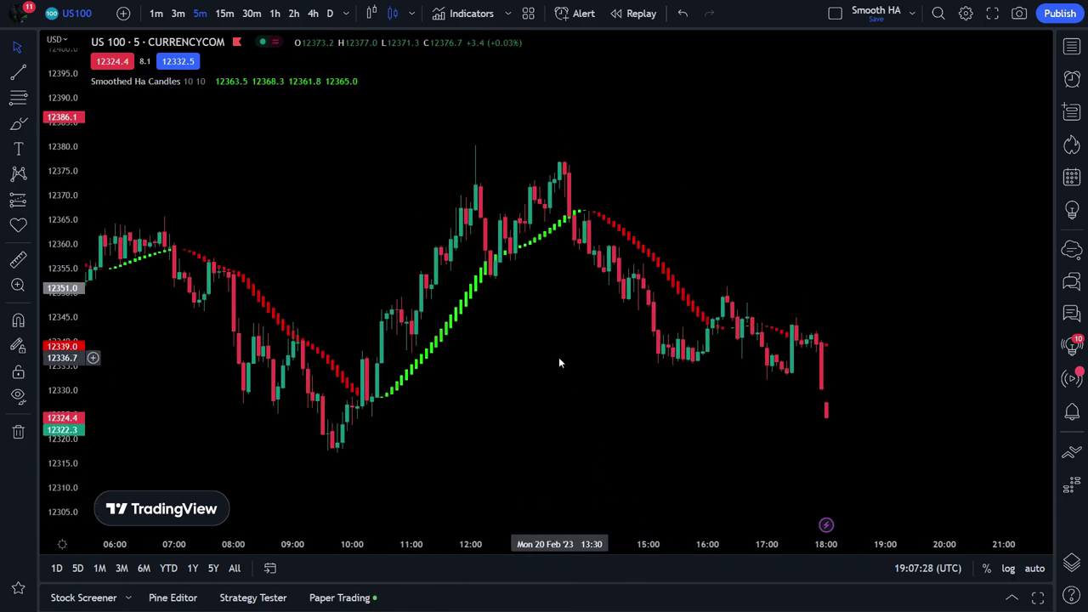
Add Cumulative Delta Volume as a new pane below the price chart.
click(470, 20)
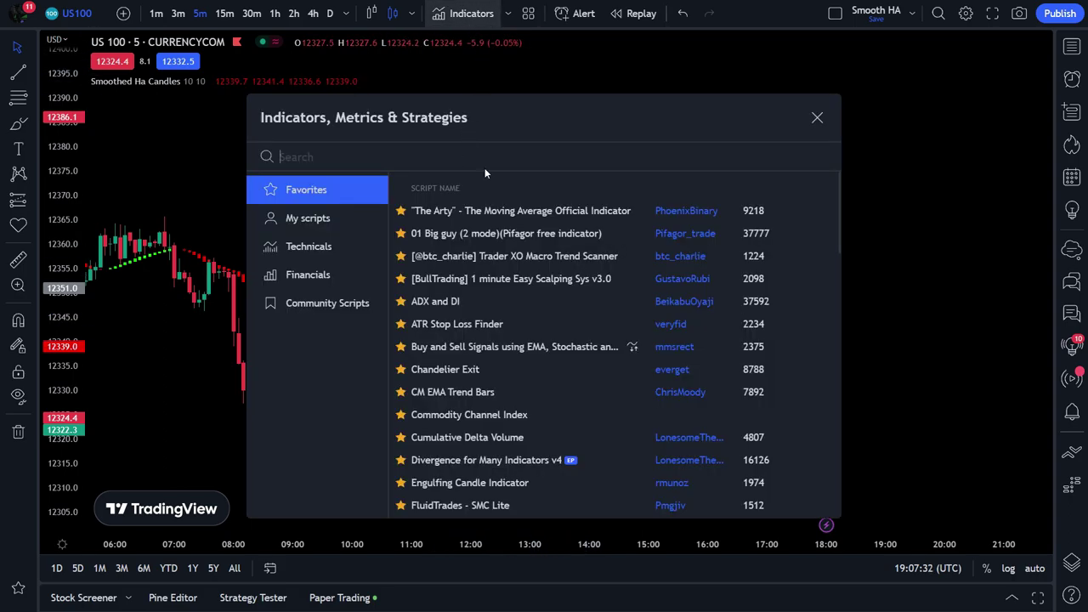
text(cum)
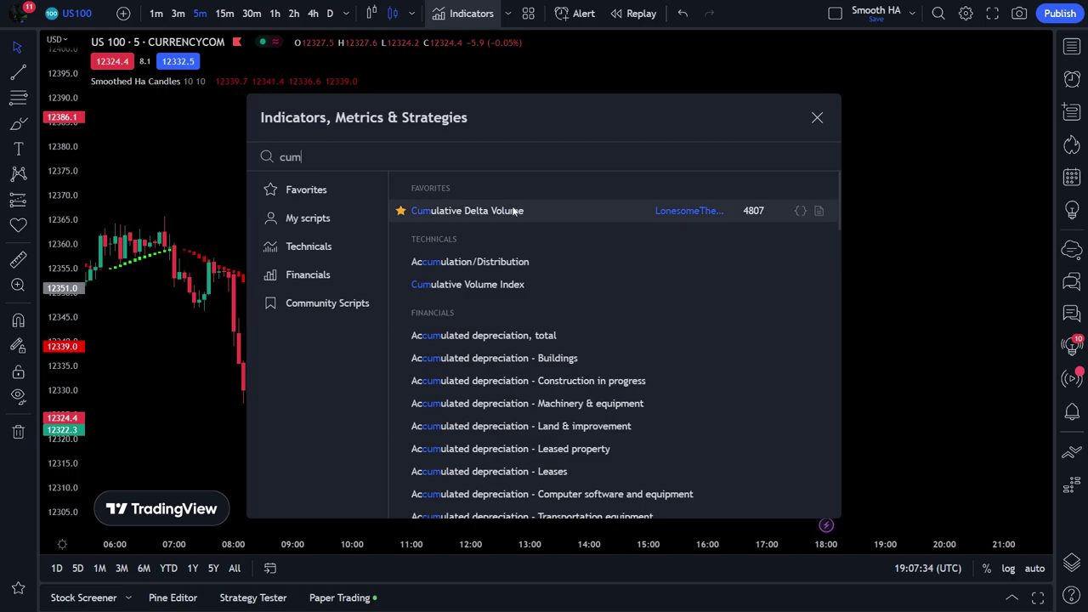
click(514, 211)
click(817, 117)
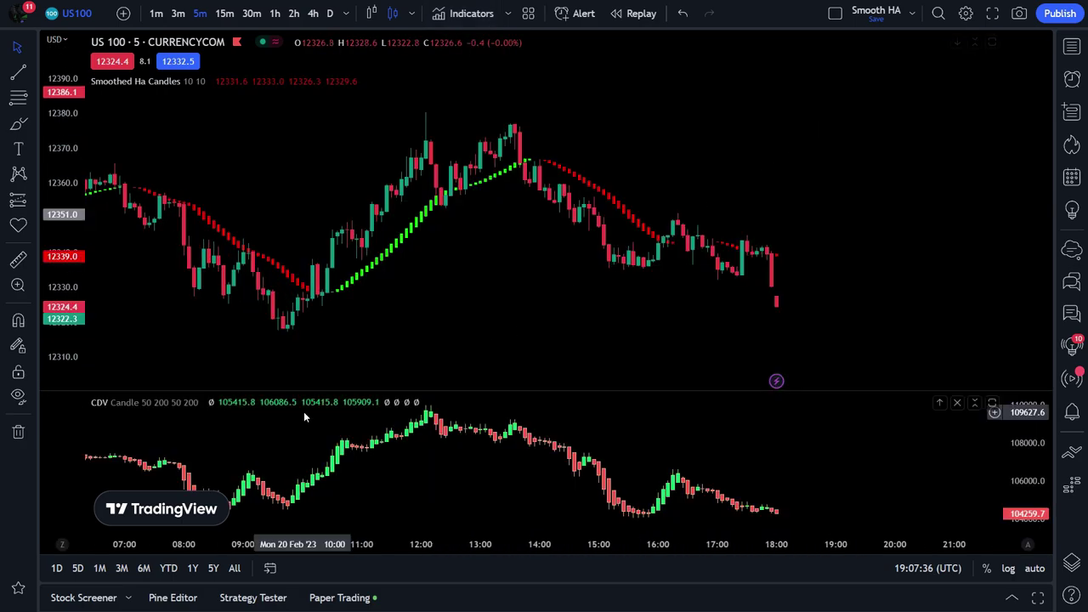
Switch CDV to regular candles and enable its 50-period SMA 1 line.
click(232, 402)
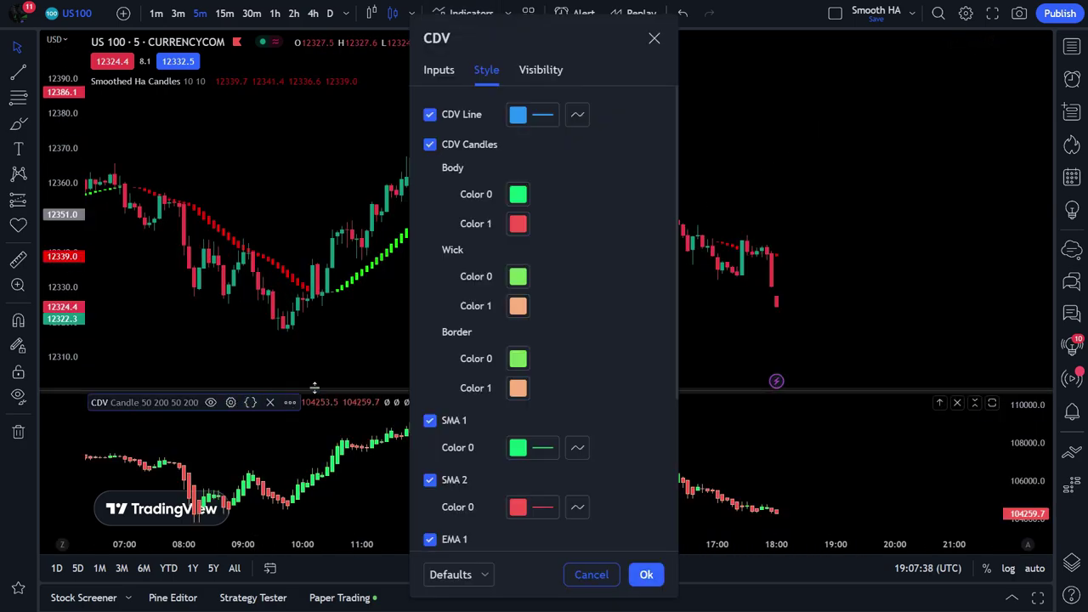
click(440, 71)
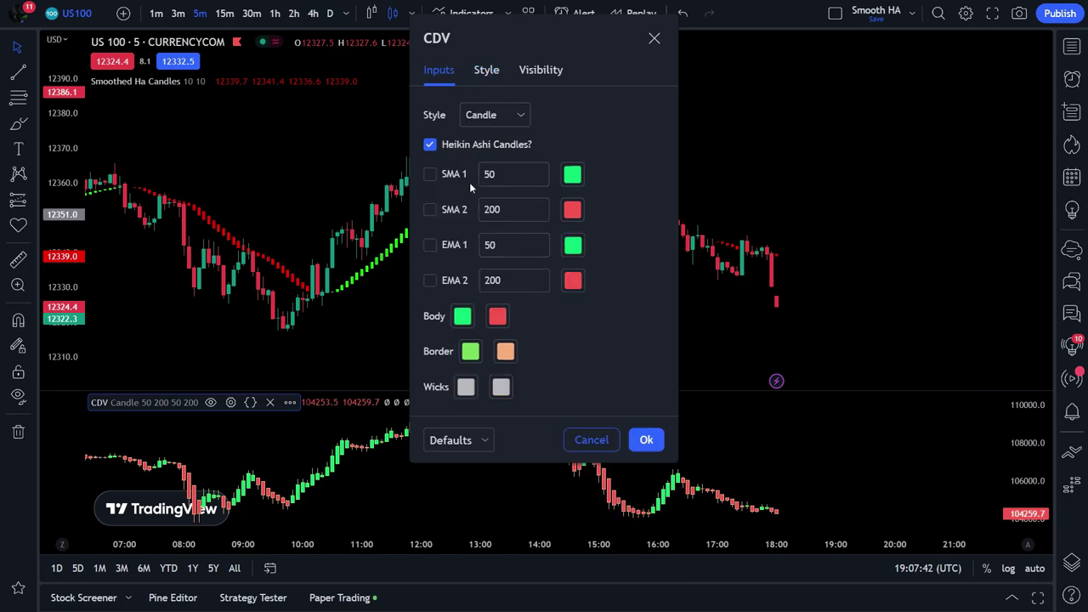
click(430, 144)
click(431, 174)
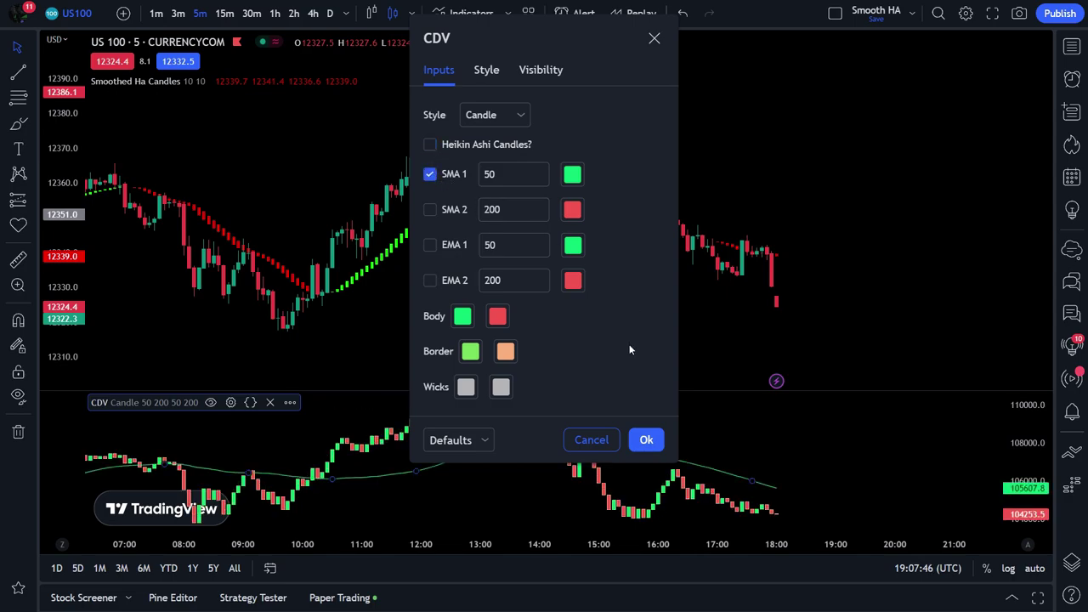
click(647, 442)
drag(603, 306, 600, 277)
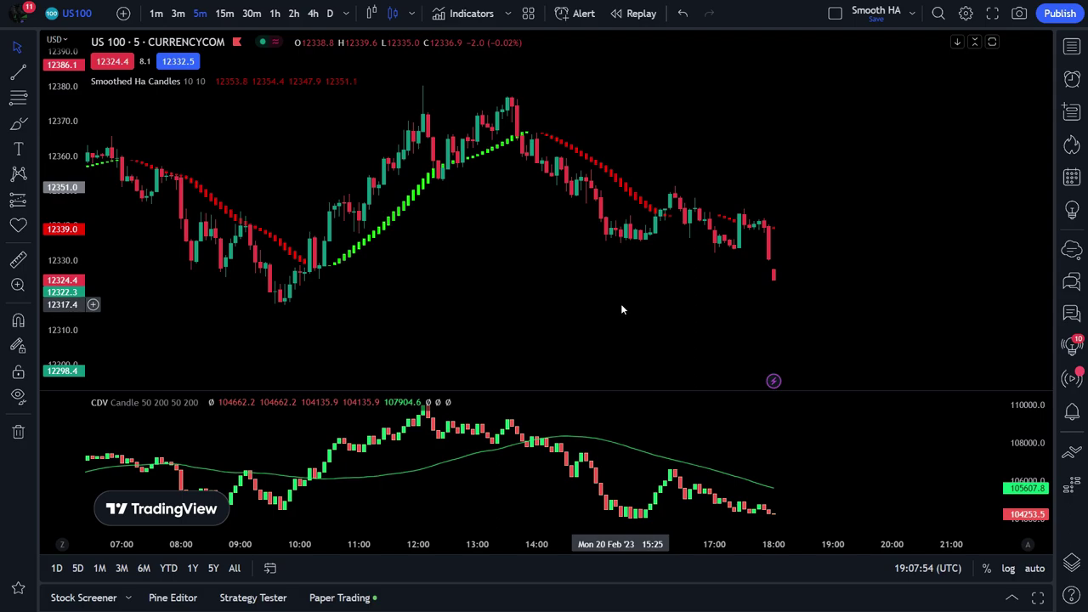
click(472, 14)
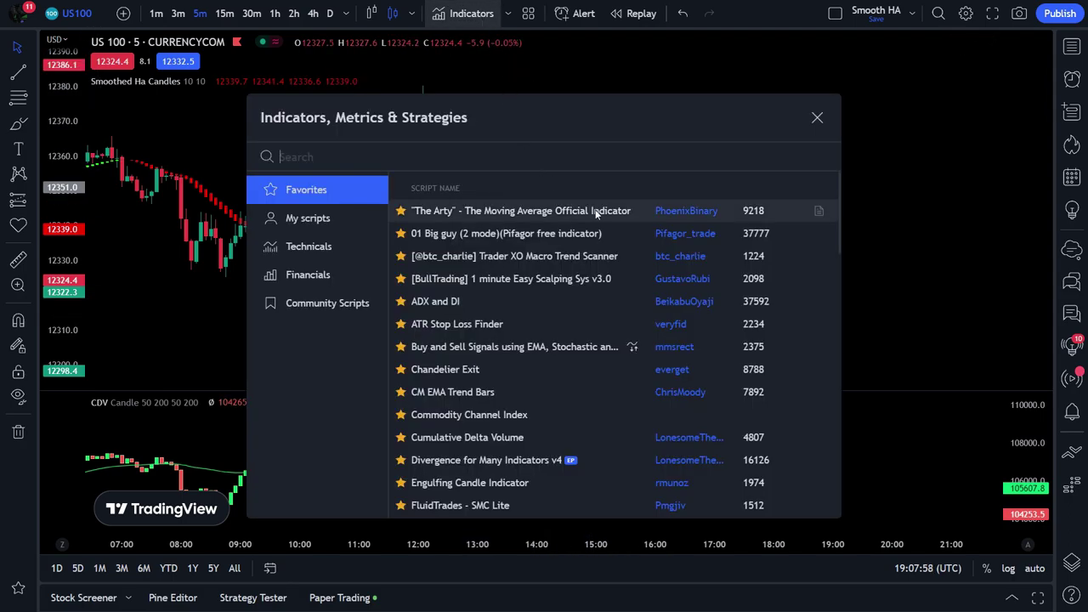
Add the STC Indicator - A Better MACD [SHK] as a pane below CDV.
text(STC)
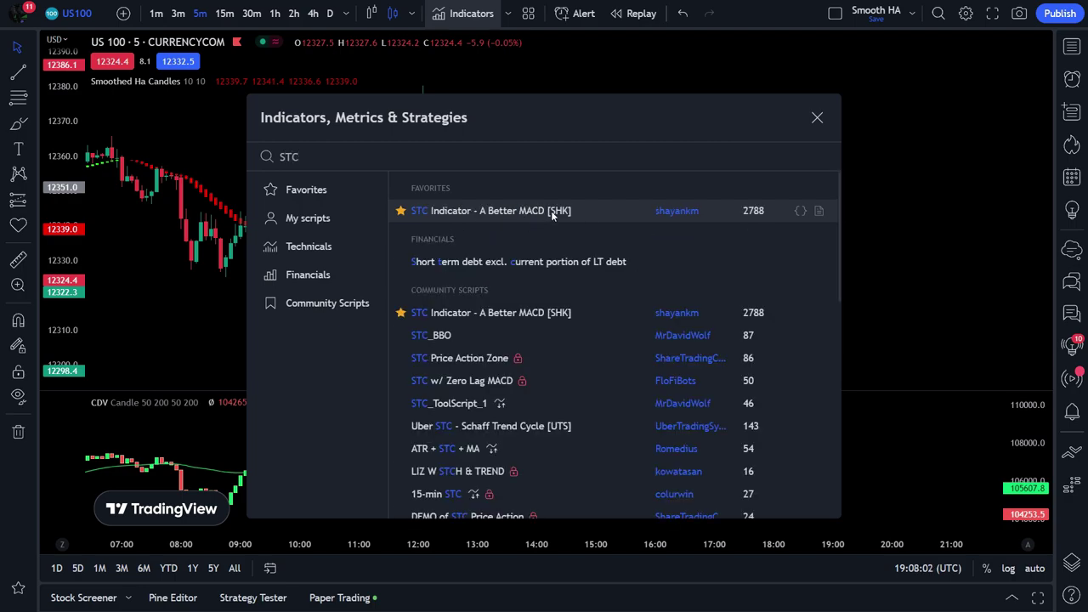
click(601, 214)
click(817, 117)
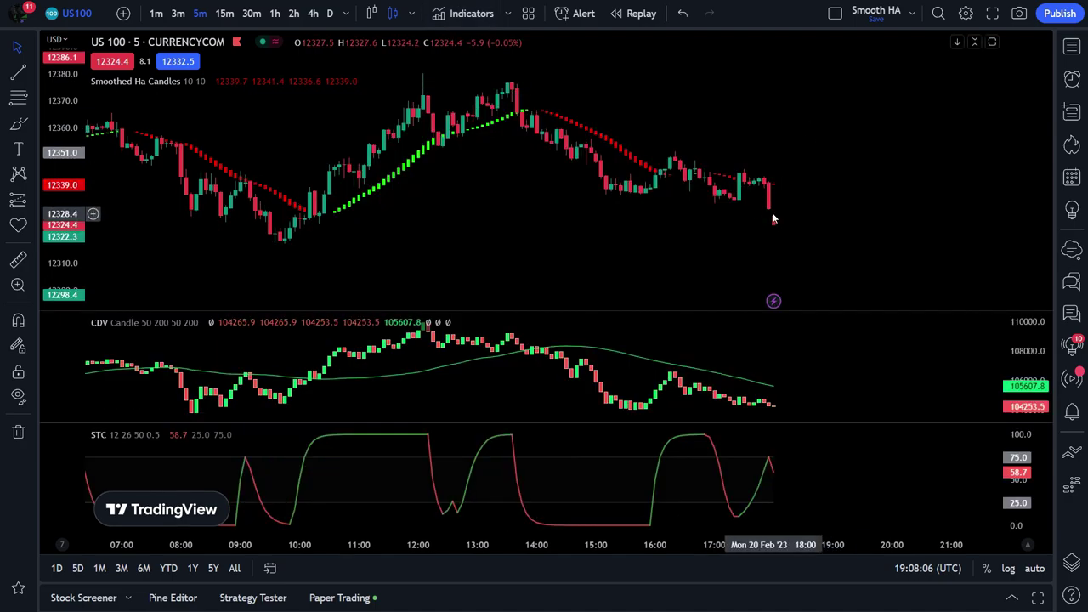
Browse back through the Fri 17 Feb history, then return to the most recent bars.
drag(773, 220, 714, 226)
scroll(624, 167, down, 3)
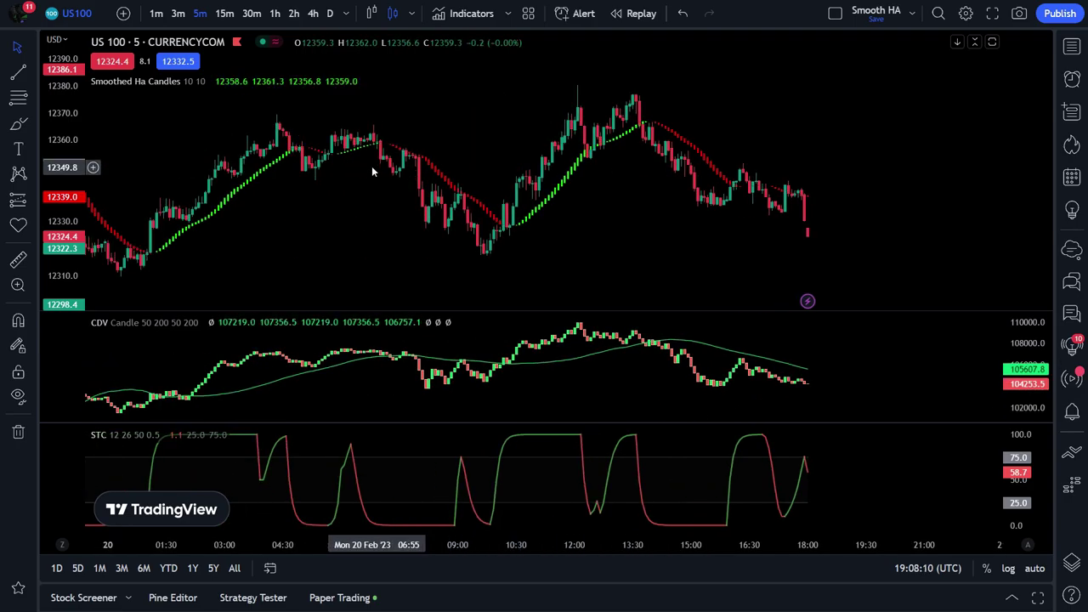
drag(323, 203, 802, 116)
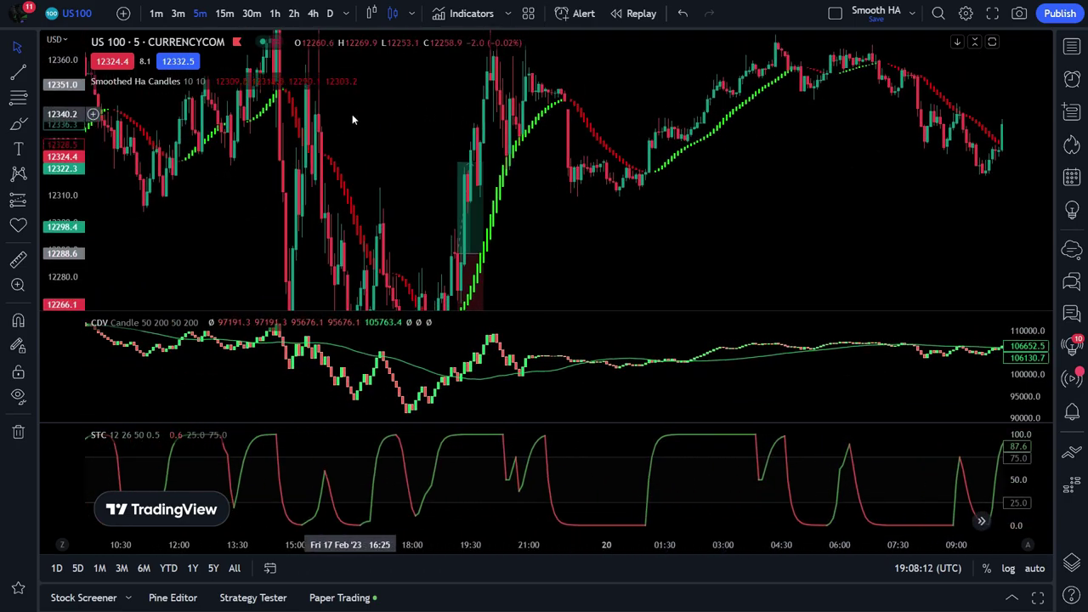
drag(352, 114, 872, 233)
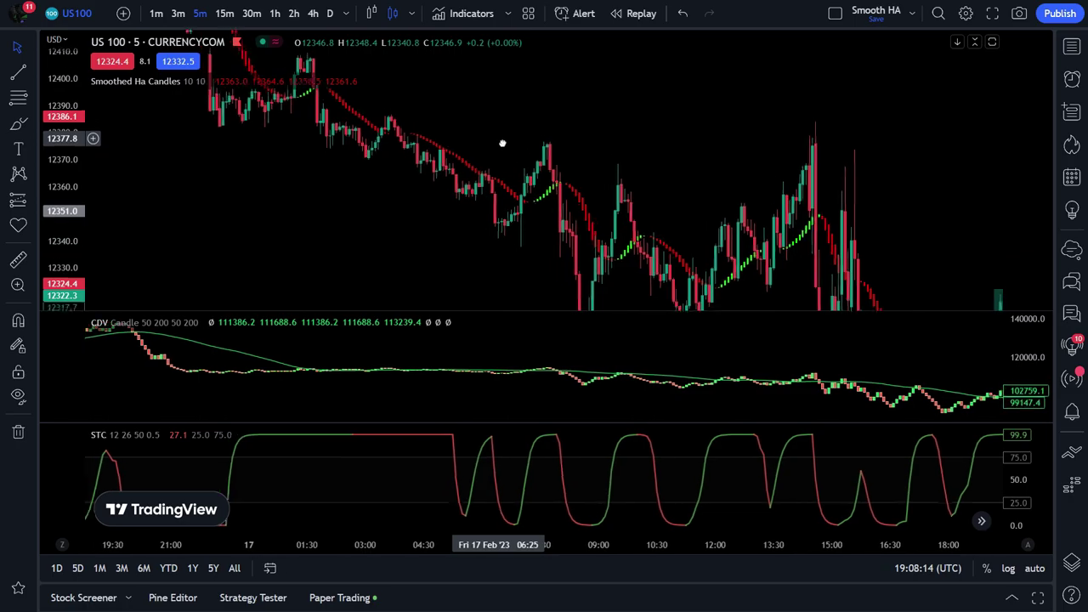
drag(503, 143, 448, 173)
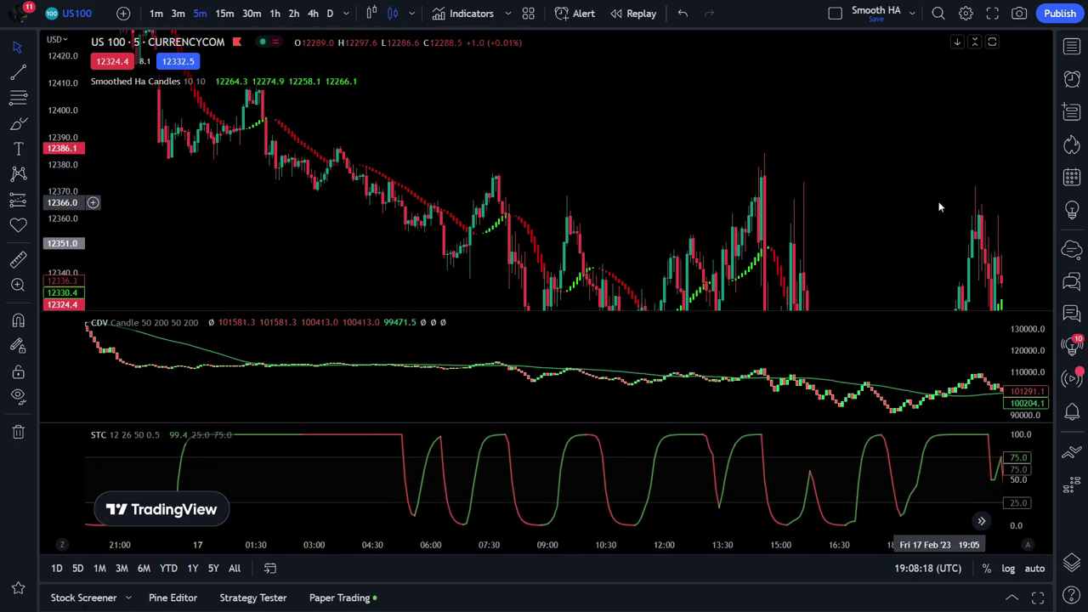
drag(940, 206, 267, 175)
drag(736, 214, 495, 150)
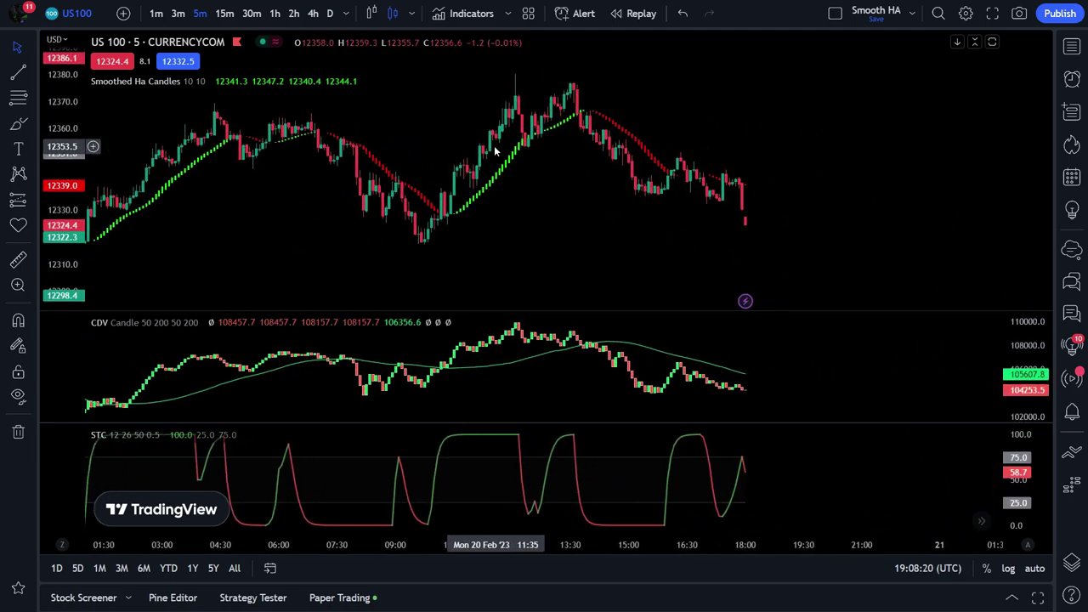
scroll(442, 170, up, 2)
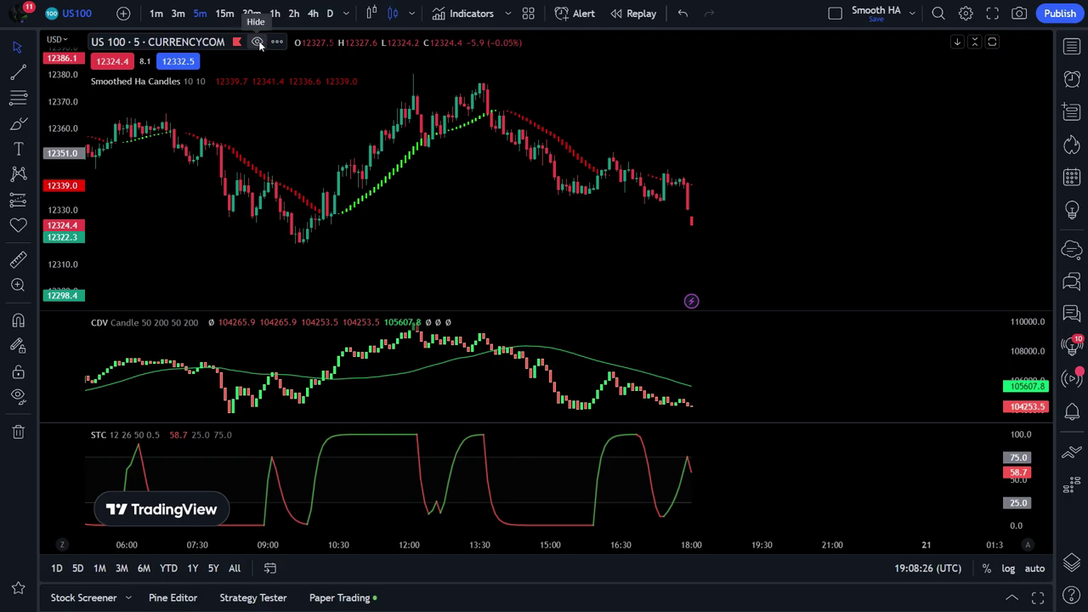
click(258, 43)
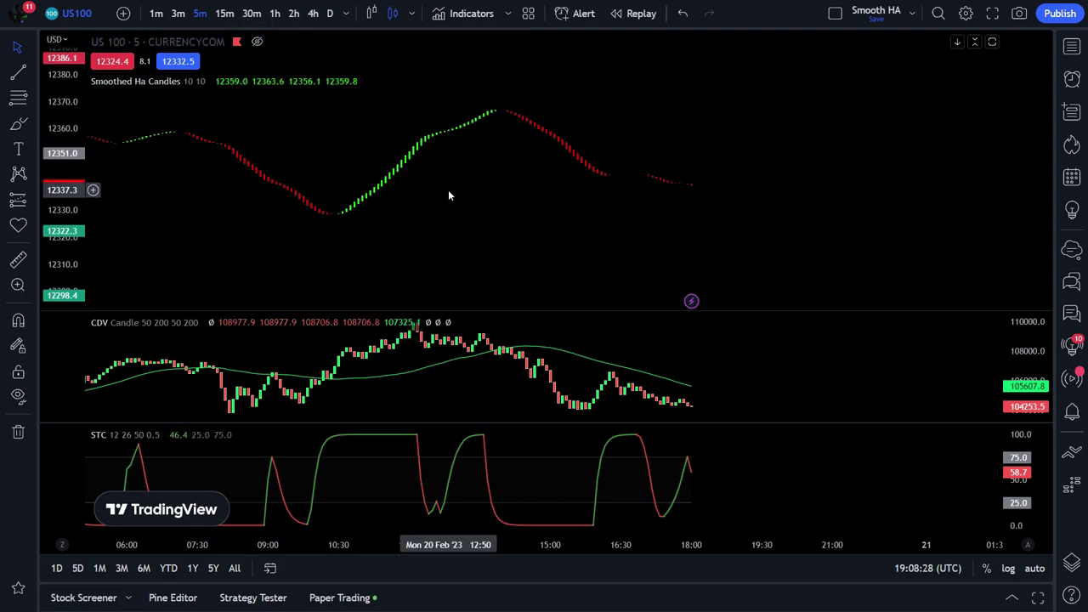
drag(411, 224, 542, 227)
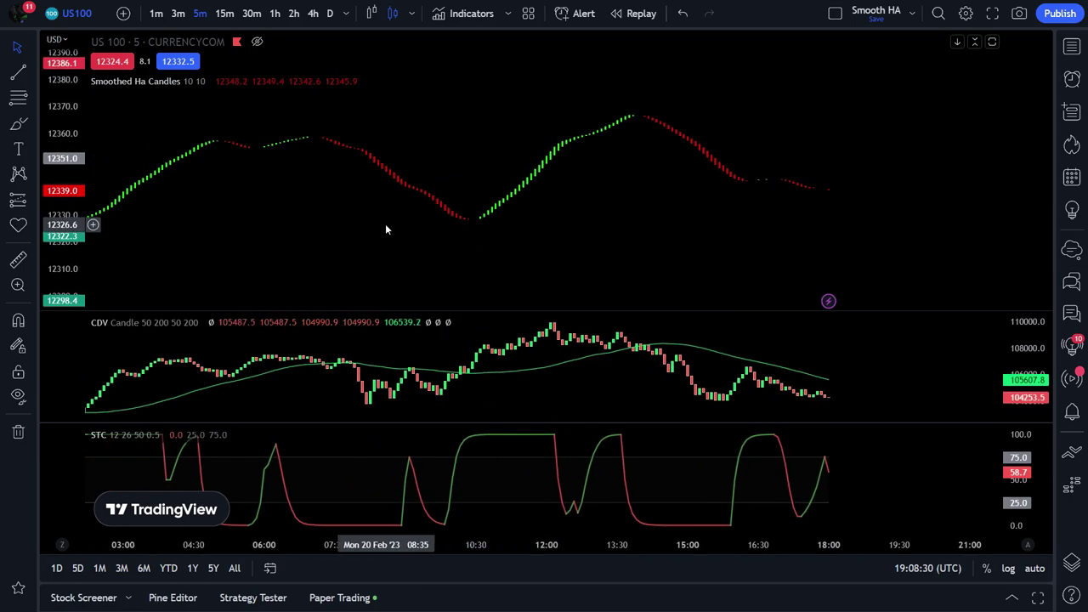
drag(386, 223, 390, 227)
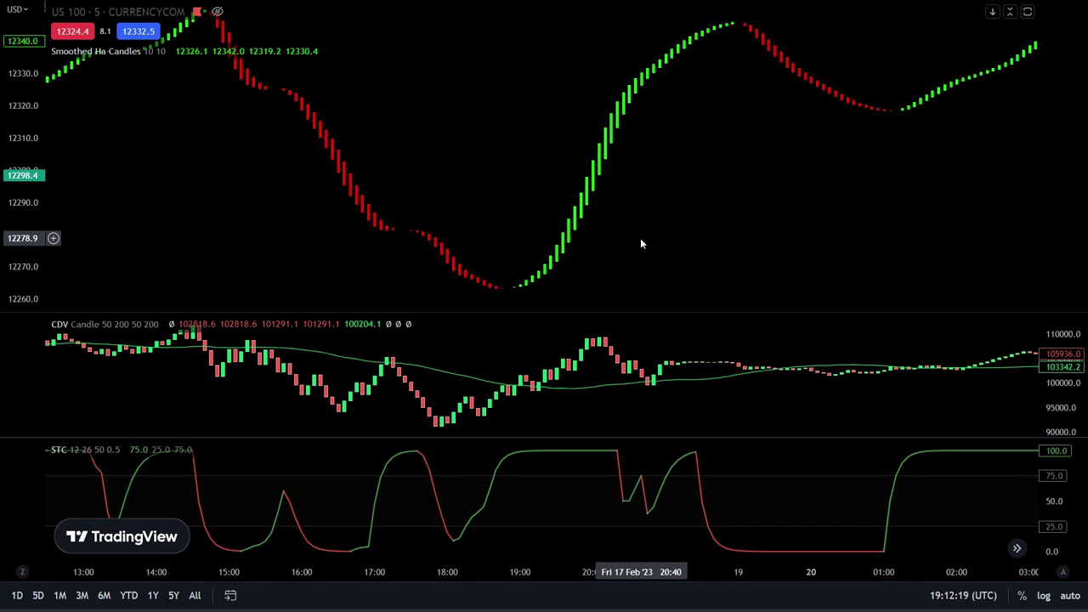
click(217, 11)
drag(37, 182, 37, 235)
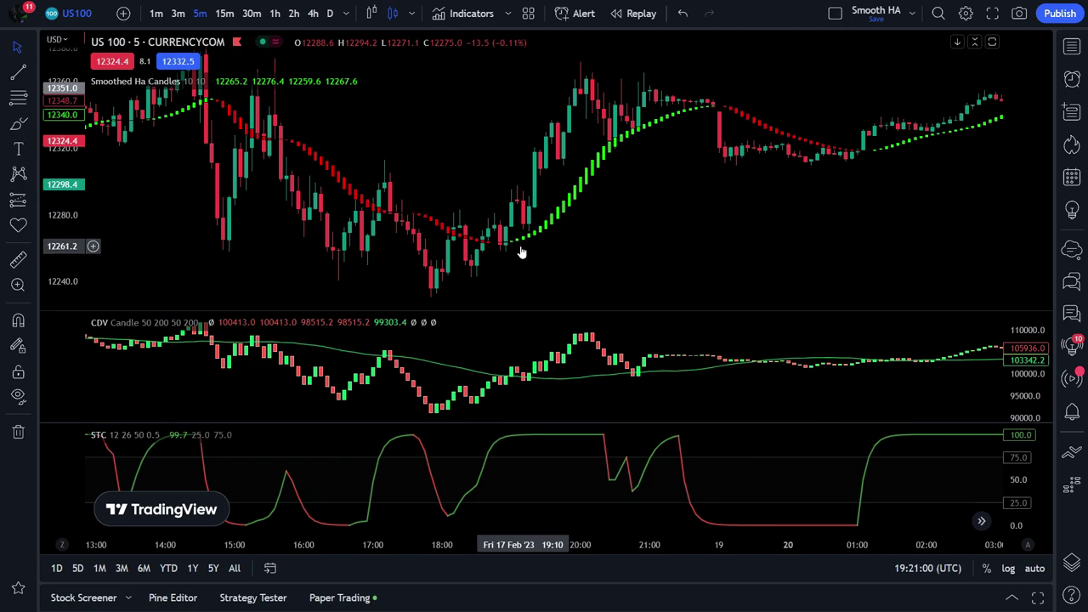
Place a long position at the 19:05 entry on 17 Feb, raising stop and target, then narrow it.
click(34, 207)
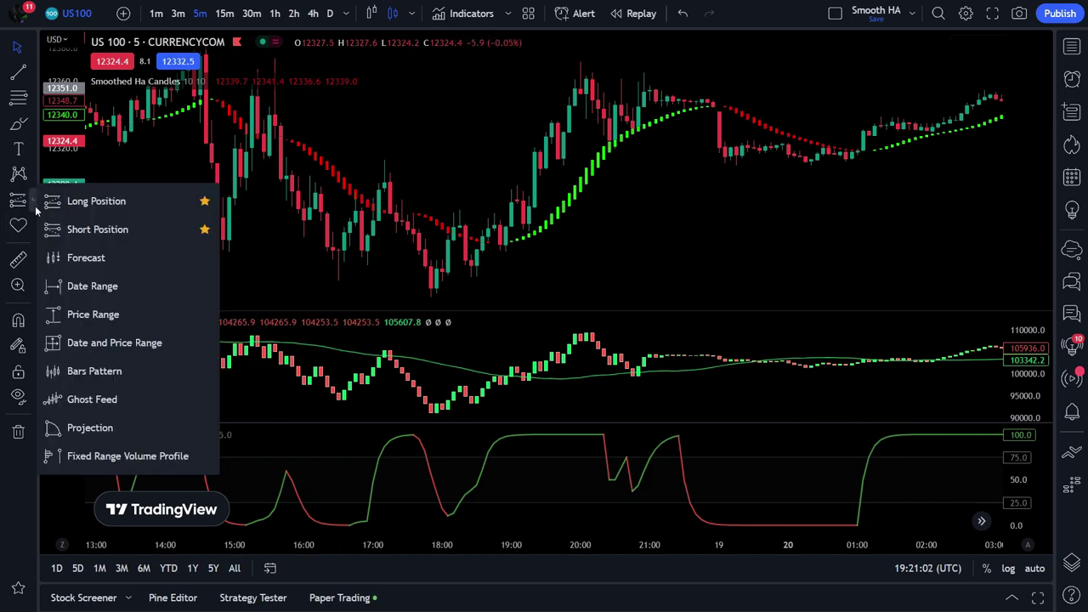
click(106, 210)
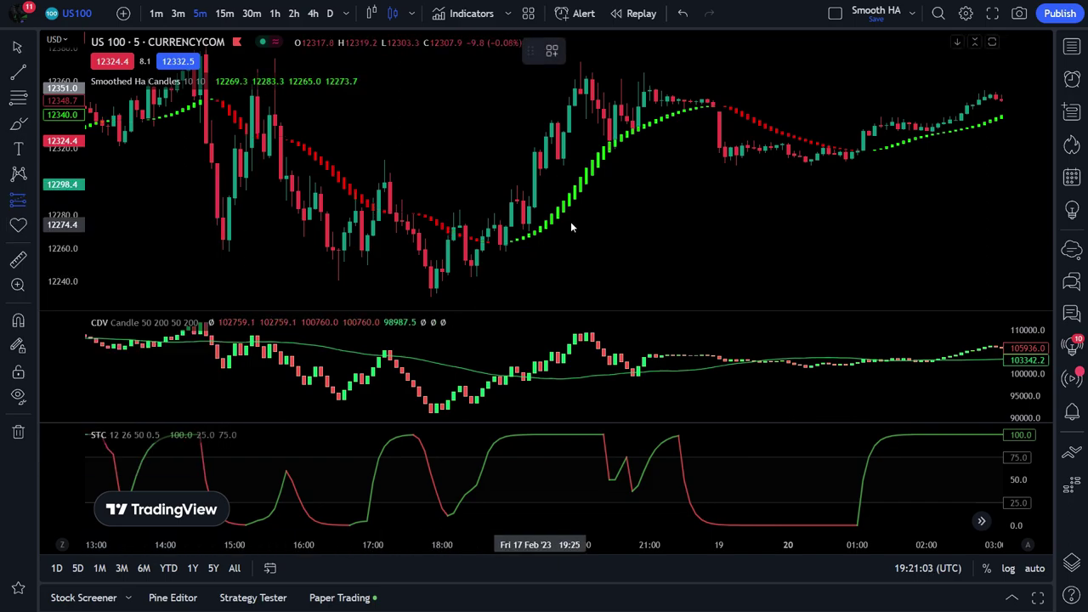
click(516, 202)
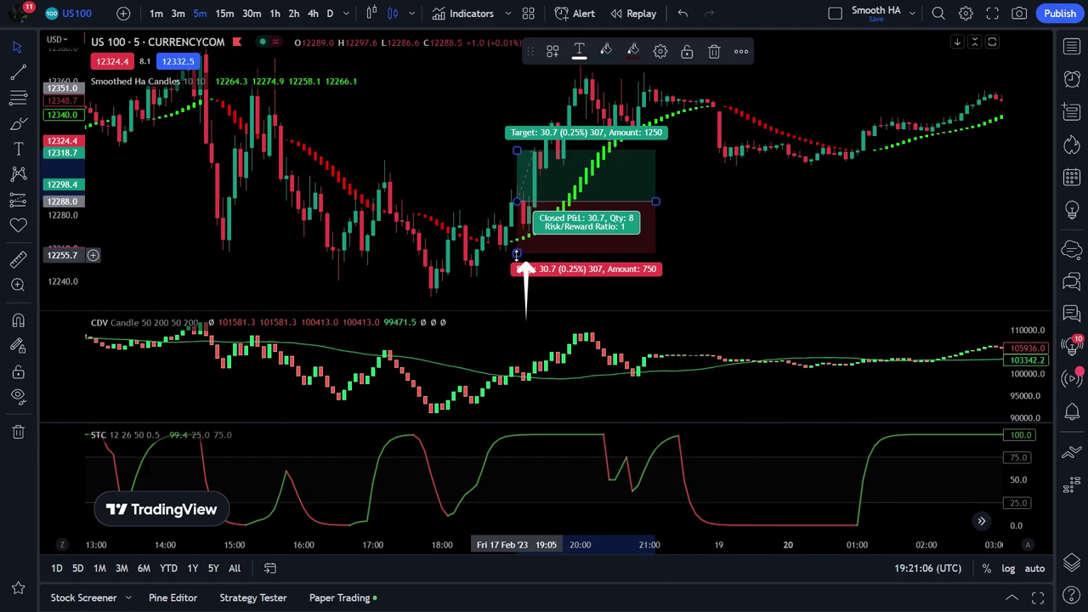
drag(516, 254, 520, 245)
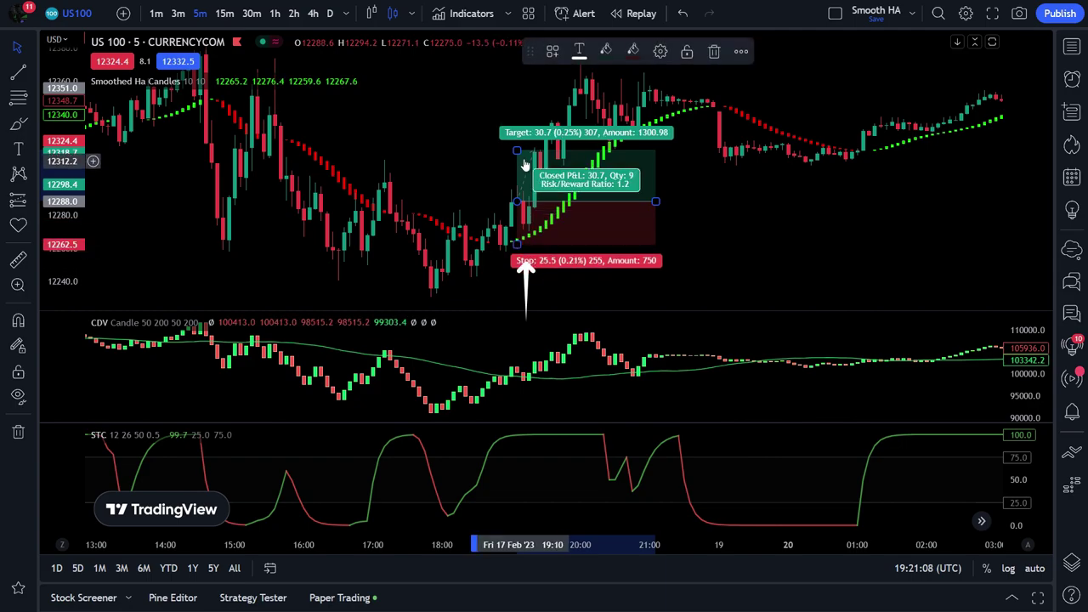
drag(517, 151, 518, 138)
drag(656, 202, 553, 204)
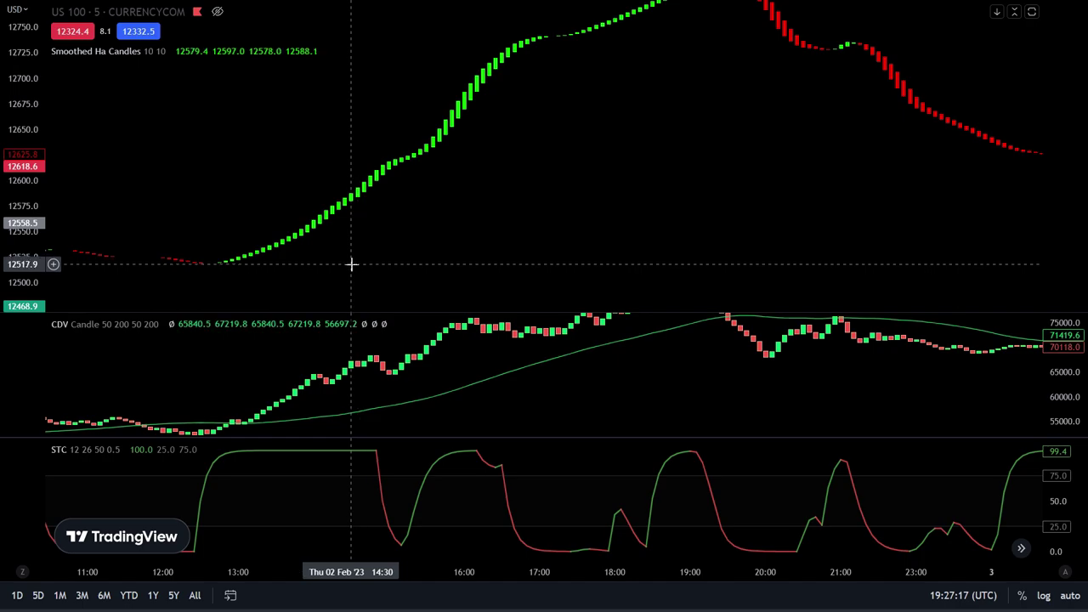
Point out where the smoothed candles turn green, then unhide the US100 price candles.
click(255, 268)
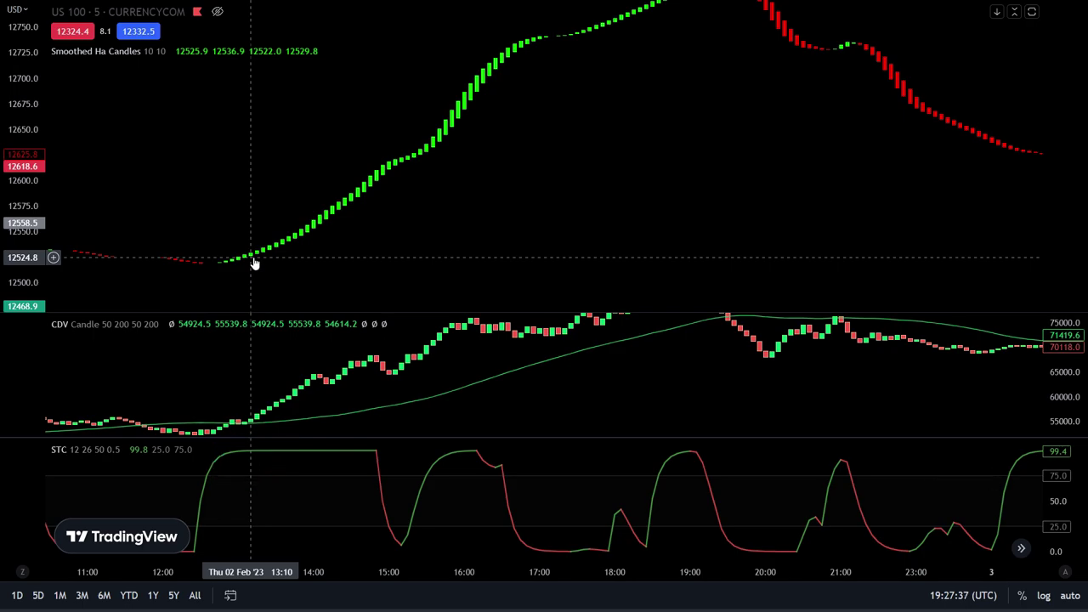
click(218, 11)
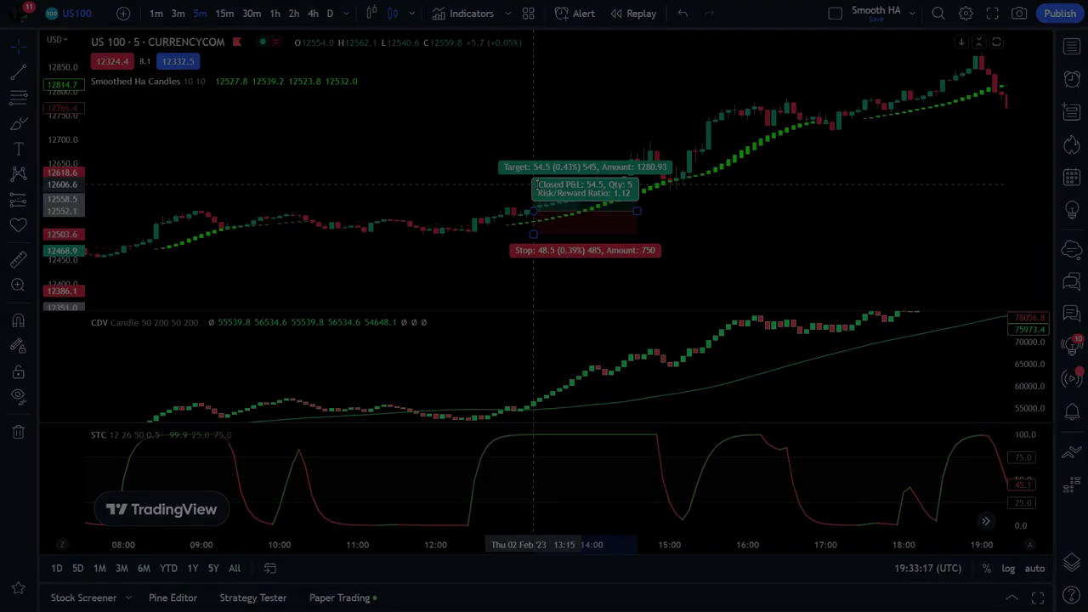
Raise the long trade's target to a 73.6-point gain at 1.52 risk/reward.
drag(534, 184, 534, 174)
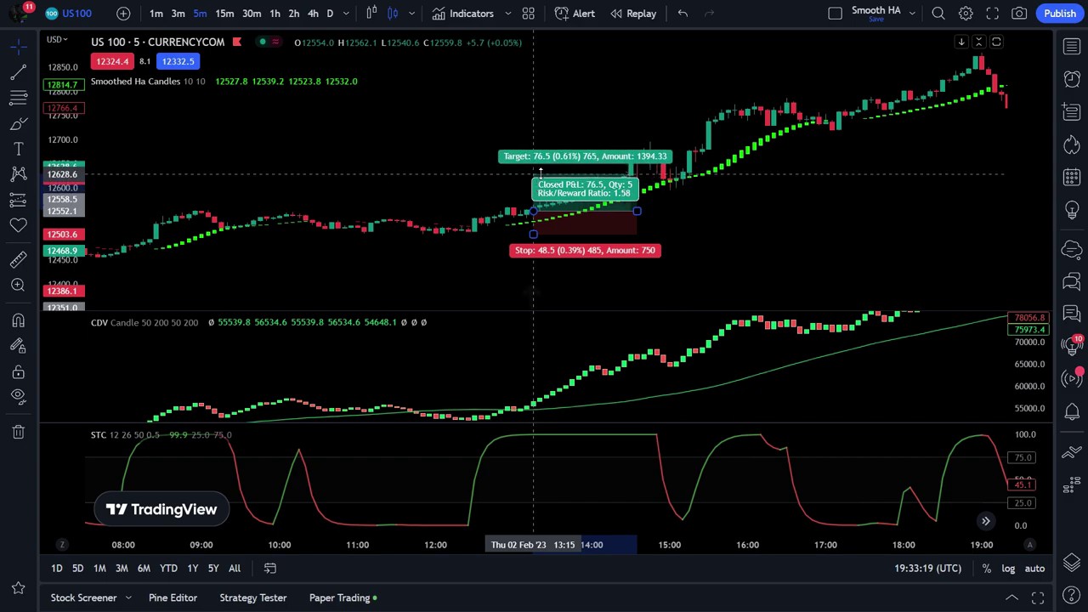
click(693, 210)
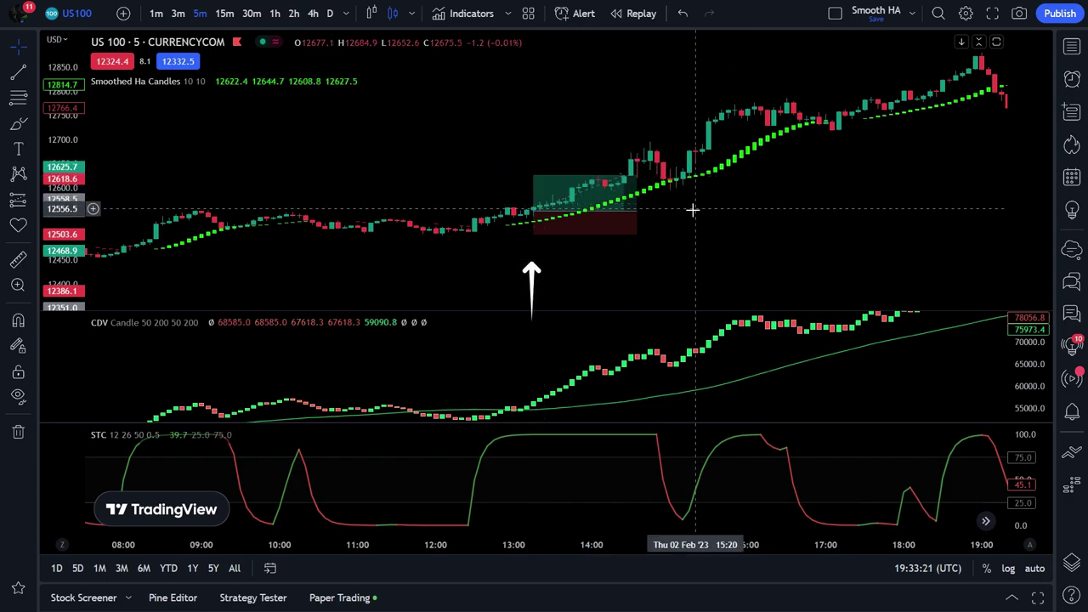
click(631, 227)
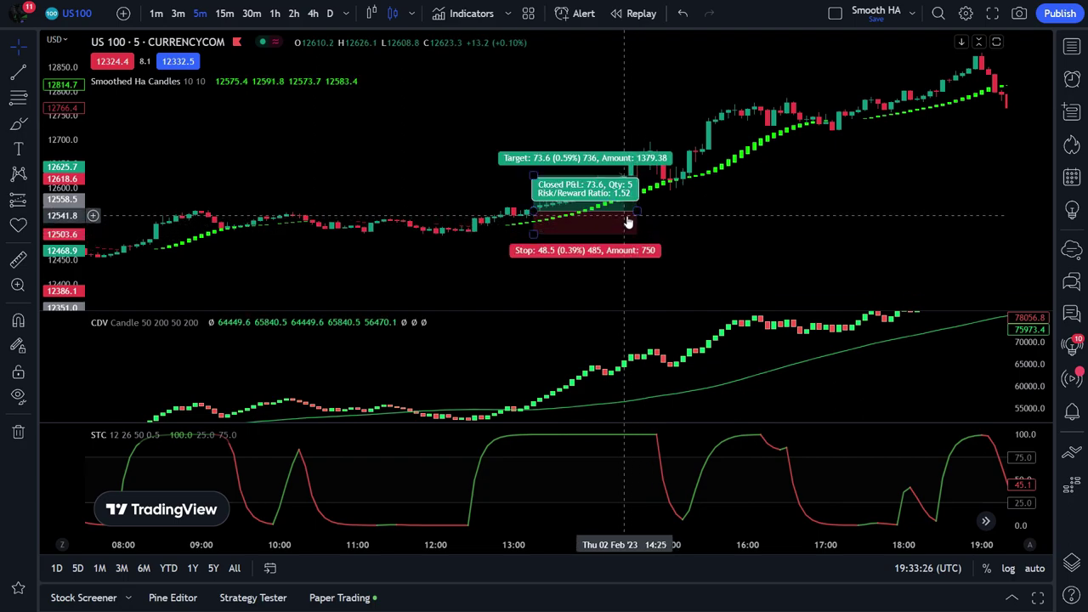
click(700, 223)
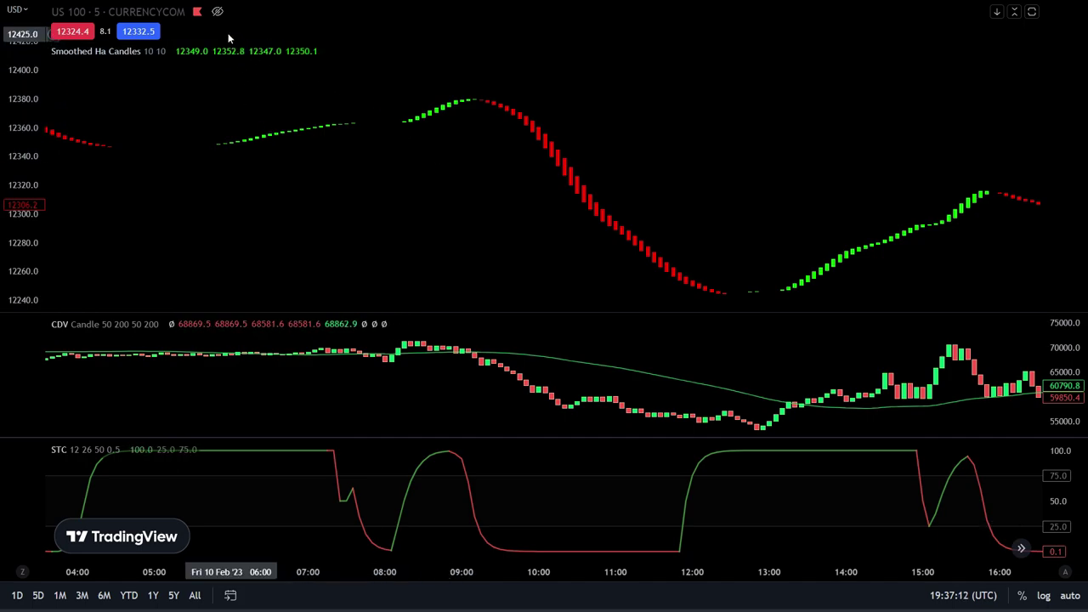
Unhide the price candles and place a short position at the 10 Feb 09:20 entry, adjusting stop and target.
click(217, 13)
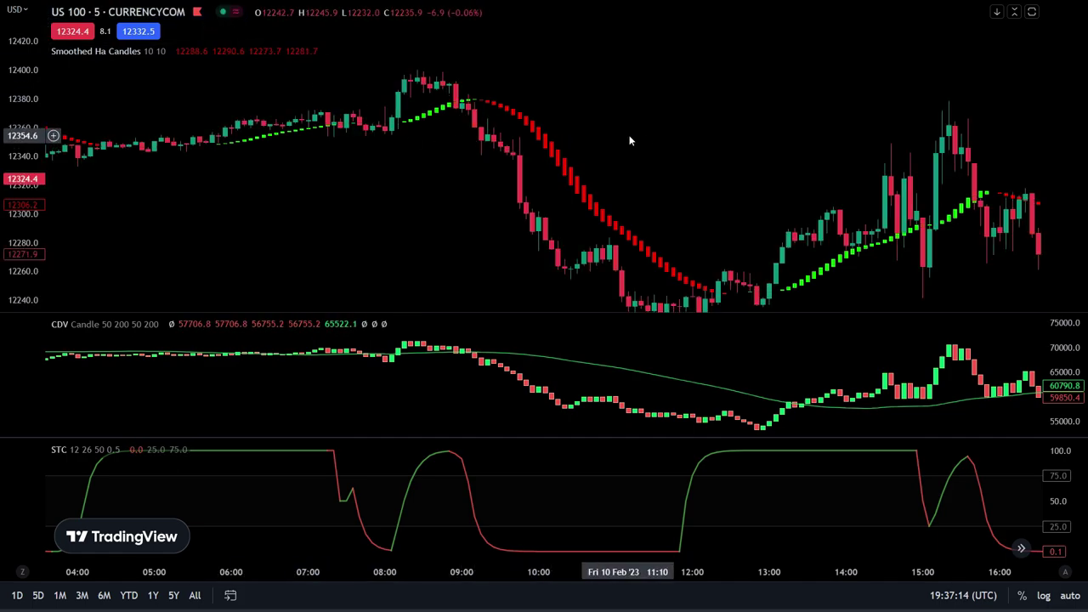
scroll(627, 141, right, 2)
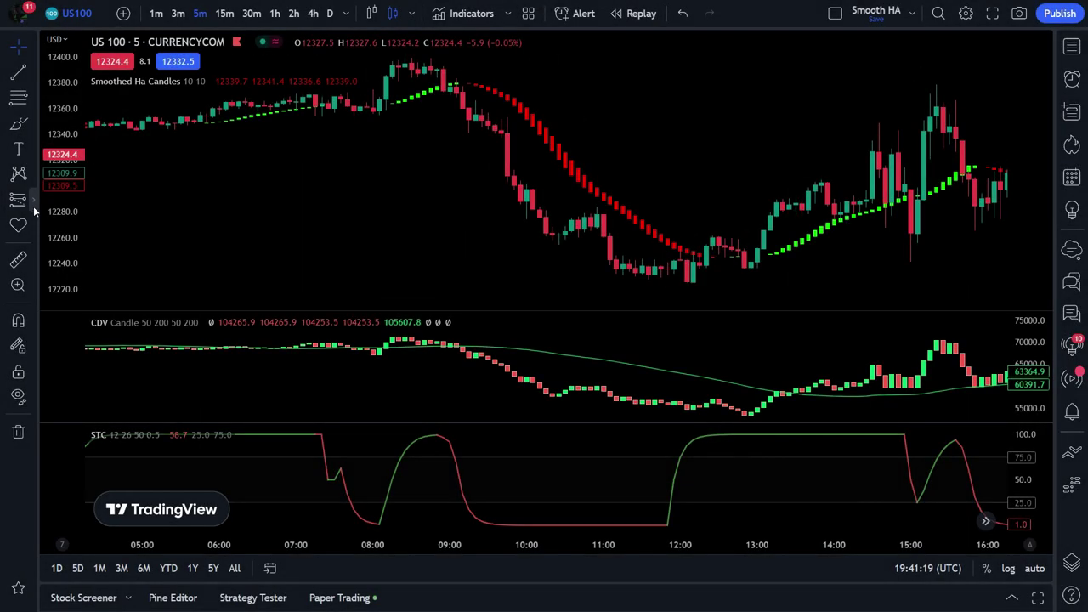
click(34, 209)
click(71, 235)
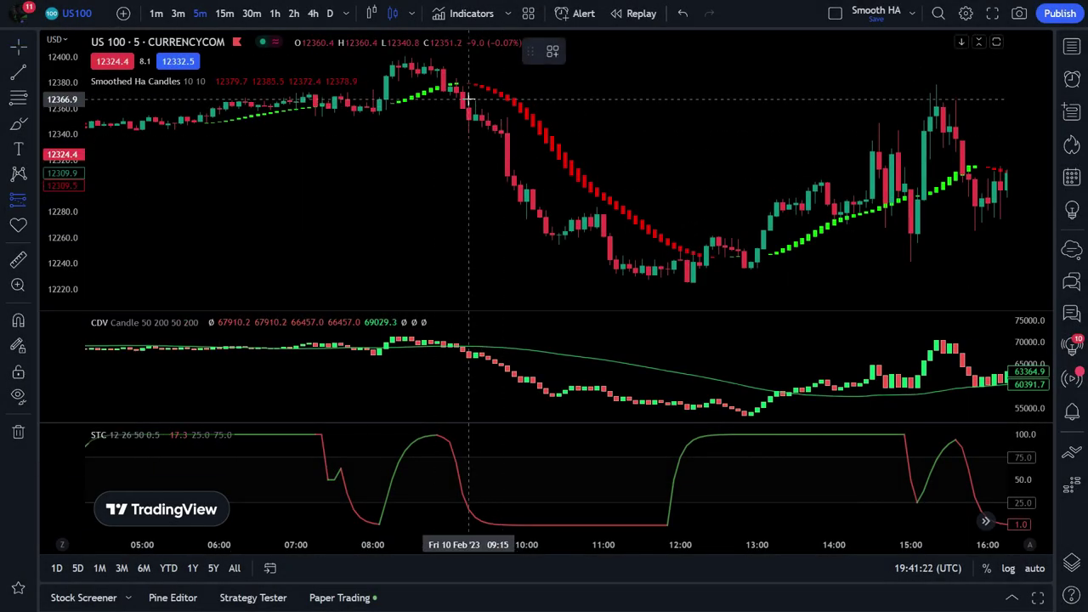
click(477, 114)
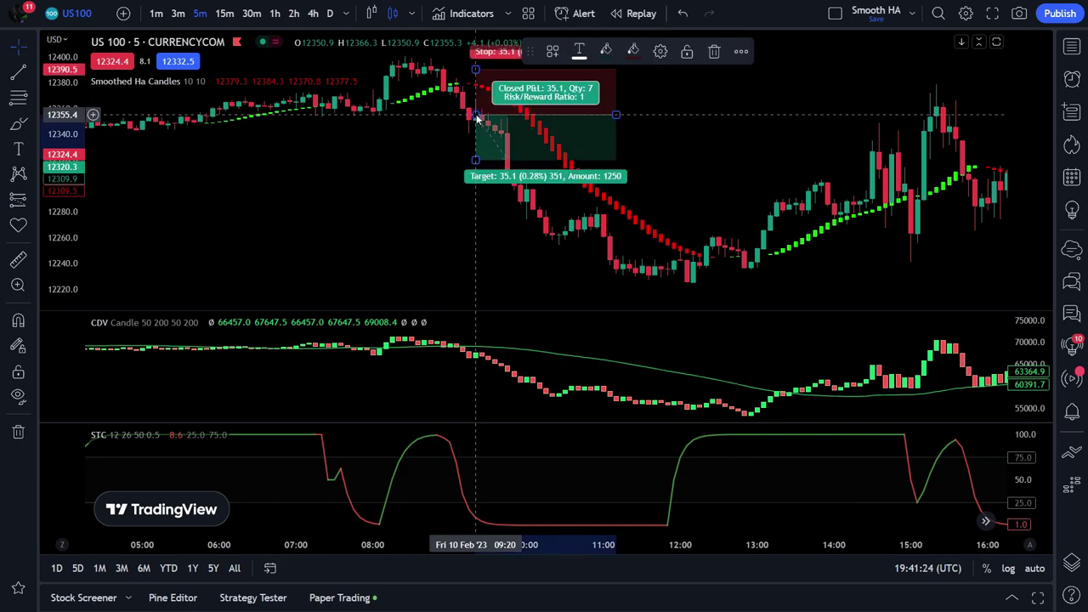
drag(476, 71, 476, 76)
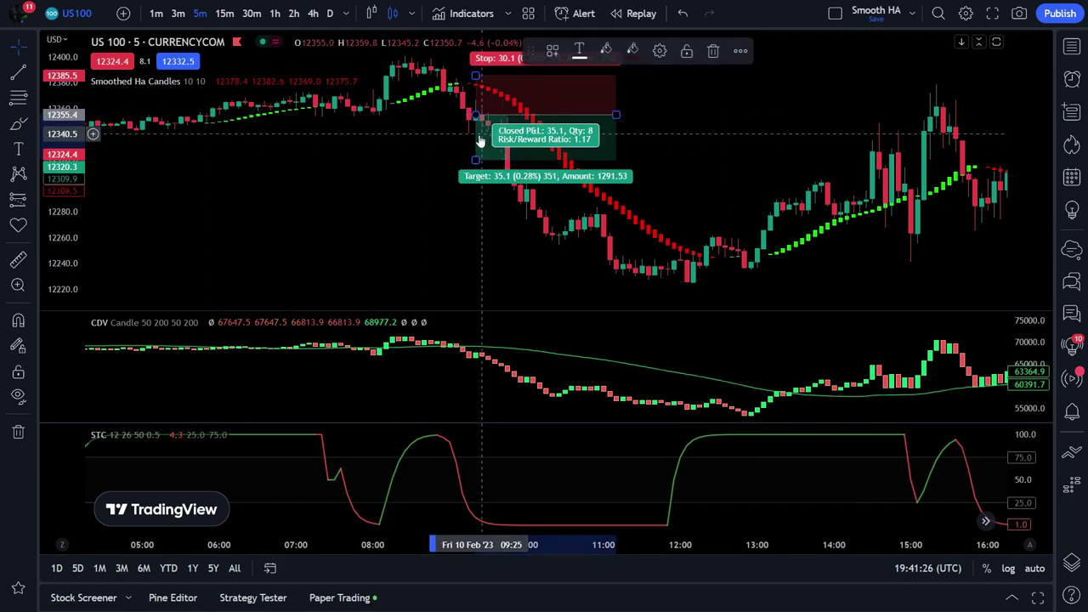
drag(476, 160, 480, 176)
drag(615, 114, 577, 117)
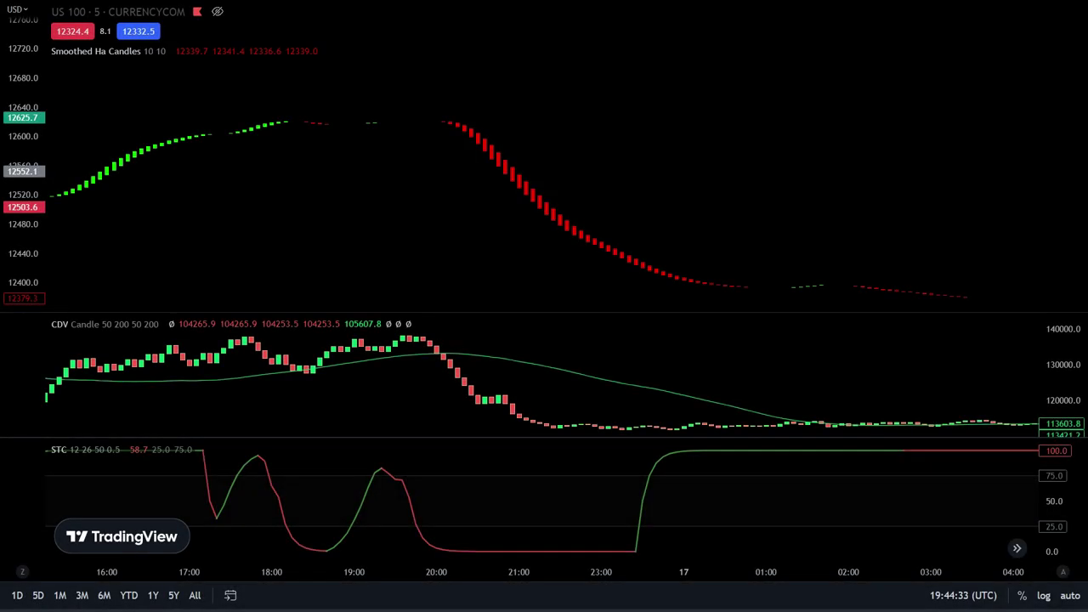
Point out the red HA turn, CDV drop below its average and falling STC, then unhide the price candles.
click(458, 127)
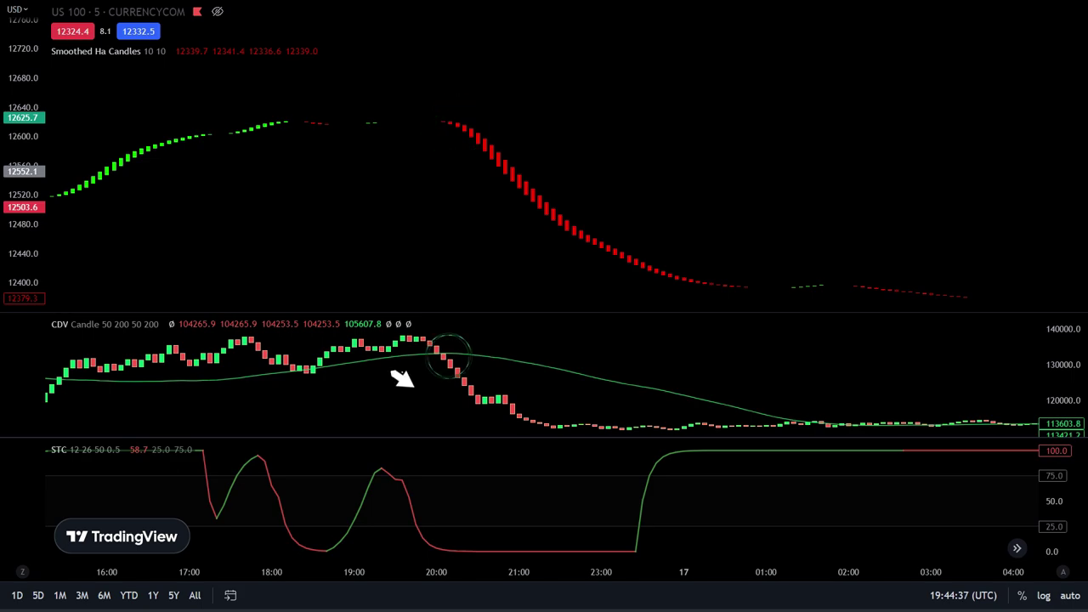
click(449, 355)
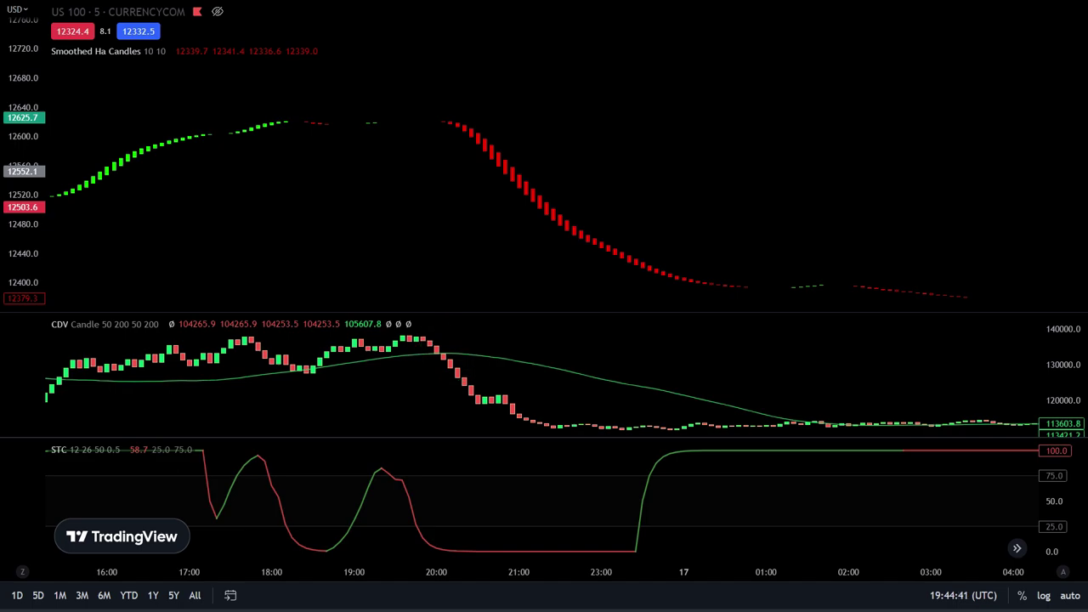
click(451, 539)
click(217, 11)
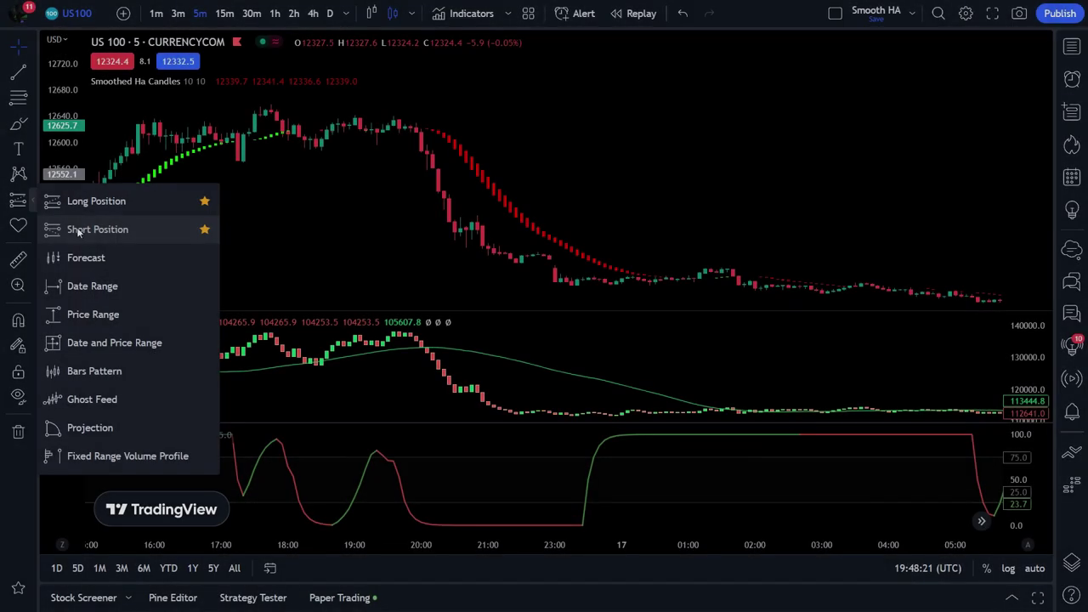
Place a short position at the 16 Feb 20:05 entry with its target extended to 91.7 points.
click(78, 231)
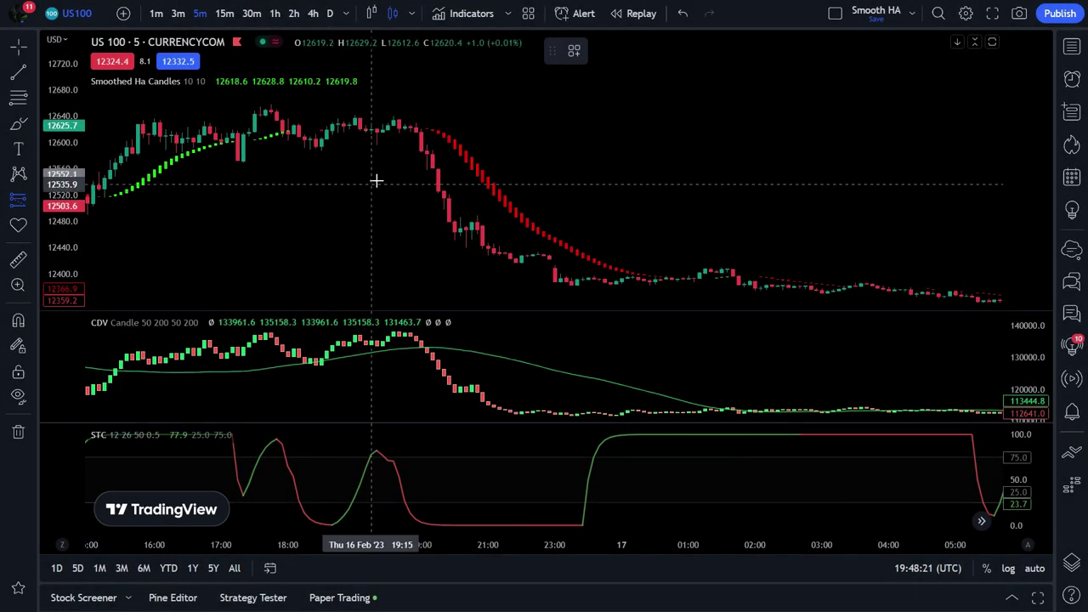
click(433, 155)
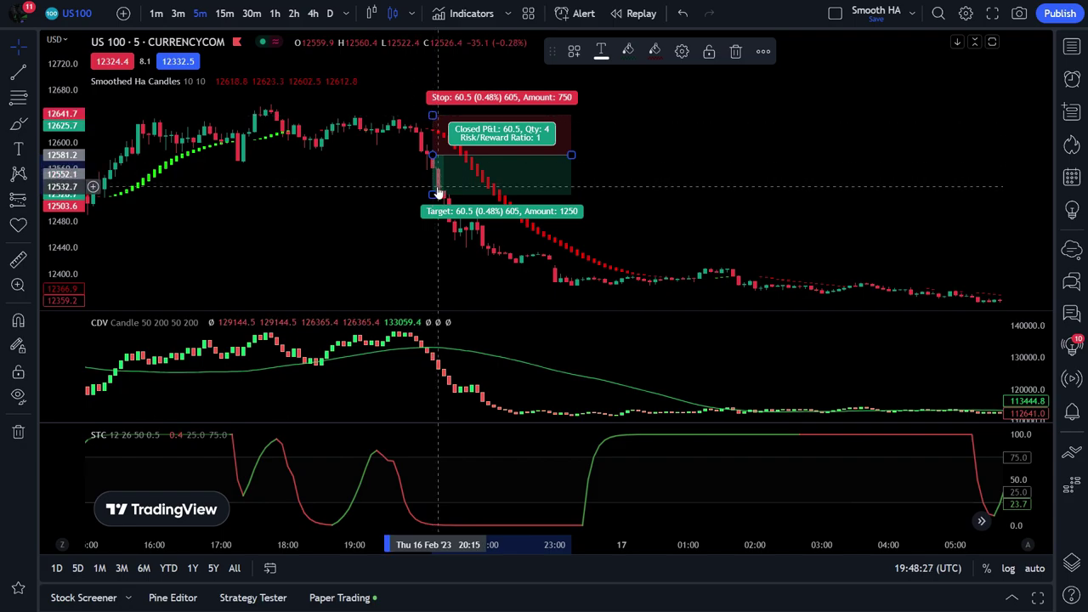
drag(433, 195, 436, 215)
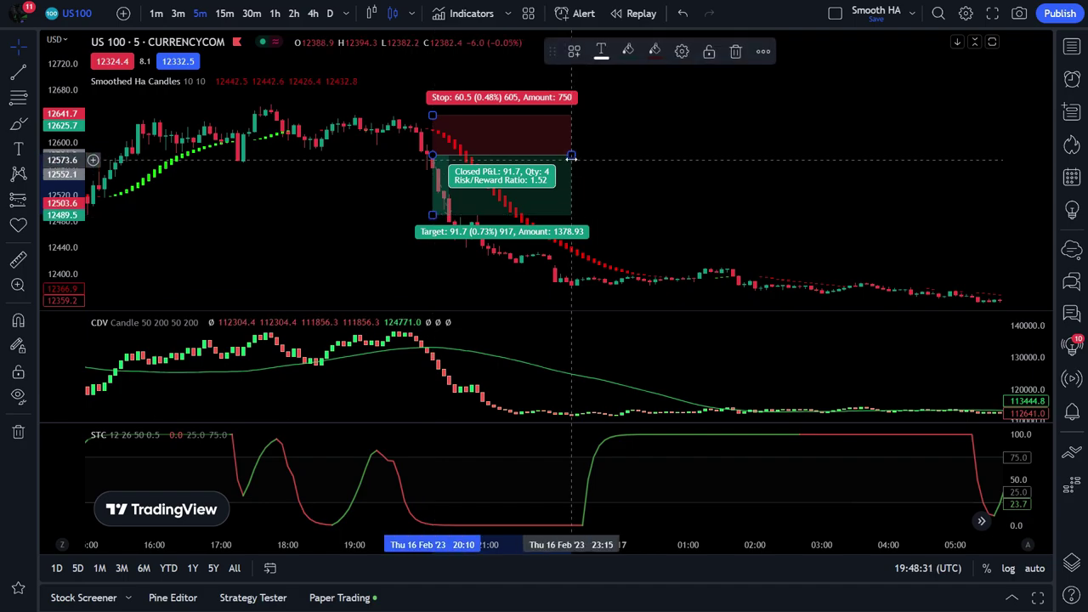
drag(570, 157, 547, 157)
click(582, 198)
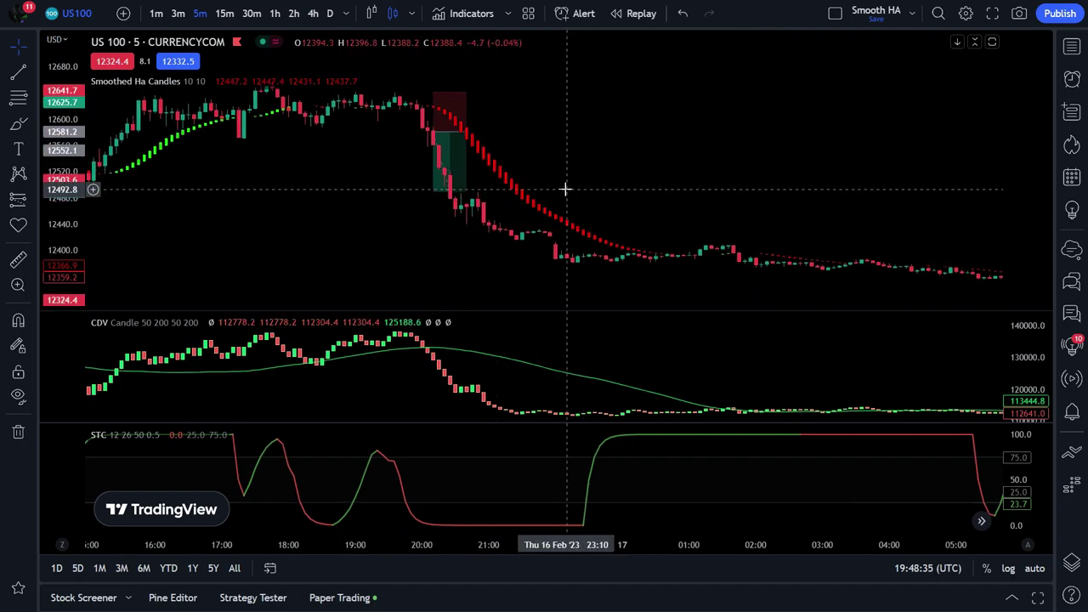
scroll(562, 188, down, 3)
scroll(562, 187, down, 5)
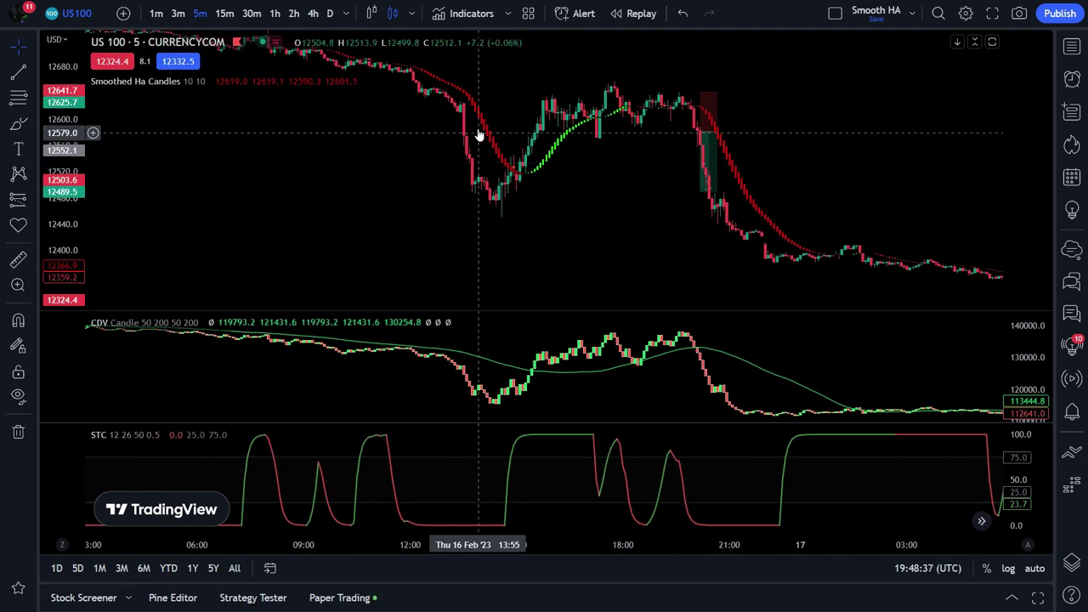
Compress the price scale and hide the regular US100 price candles.
drag(68, 140, 83, 182)
drag(599, 238, 541, 231)
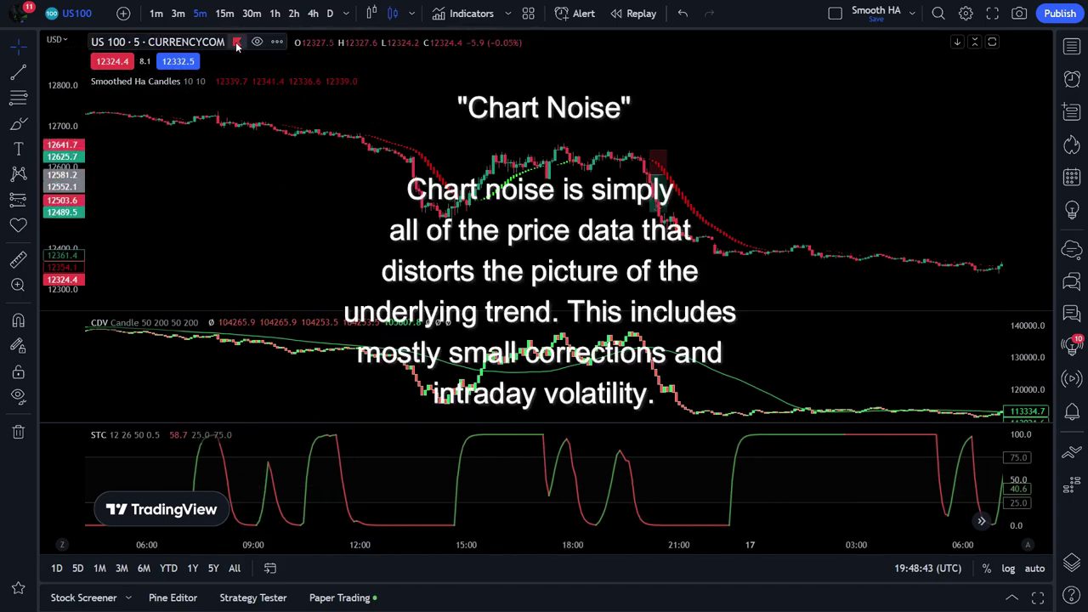
click(256, 42)
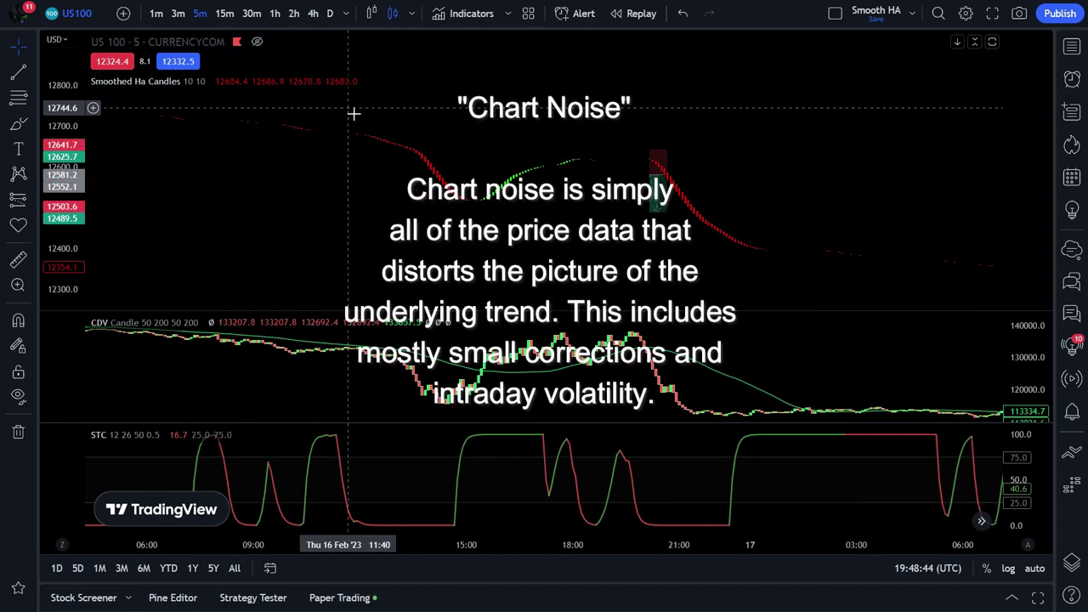
Delete the 16 Feb short trade marker and pan across the later bars.
click(660, 173)
key(Delete)
drag(497, 187, 451, 187)
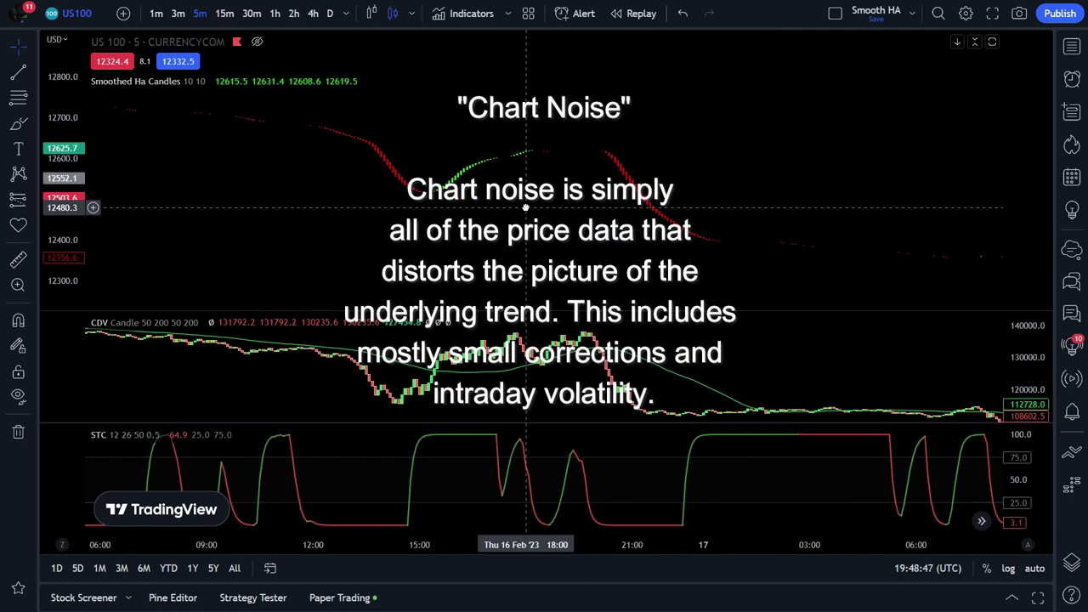
drag(385, 188, 419, 187)
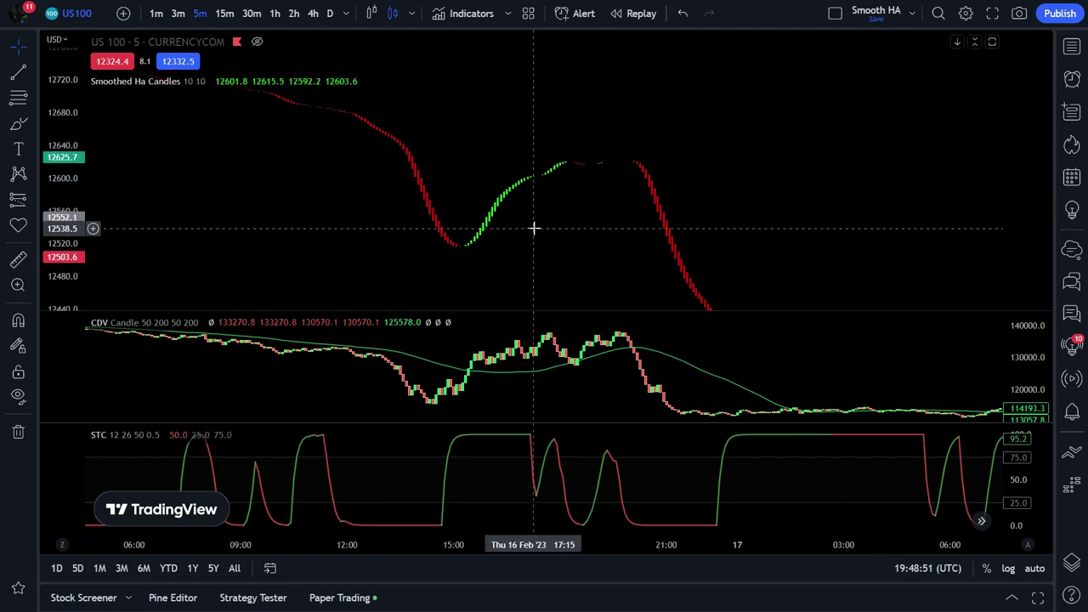
drag(533, 226, 484, 185)
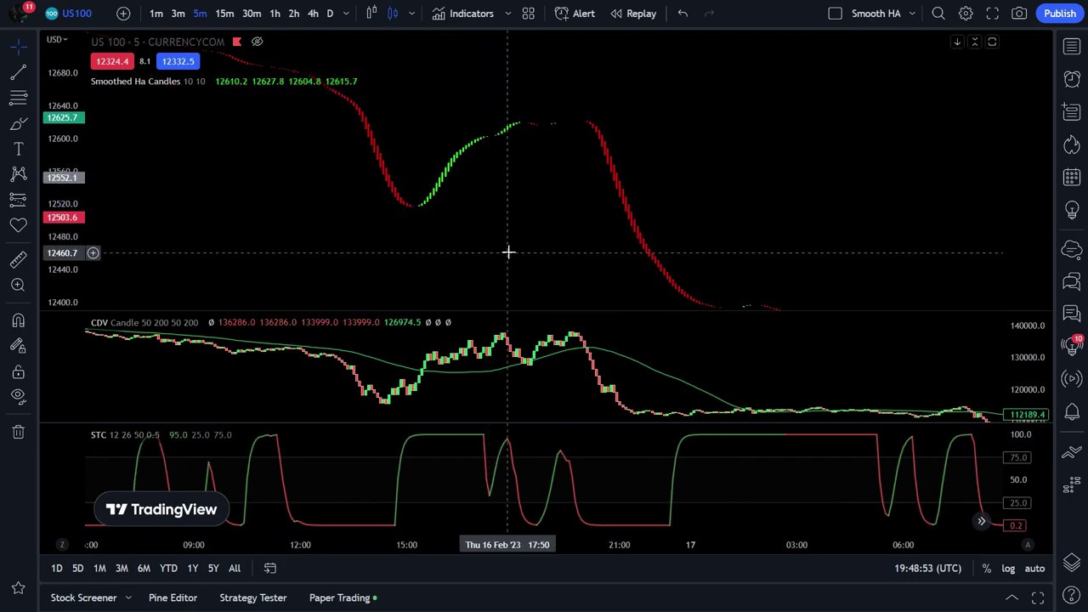